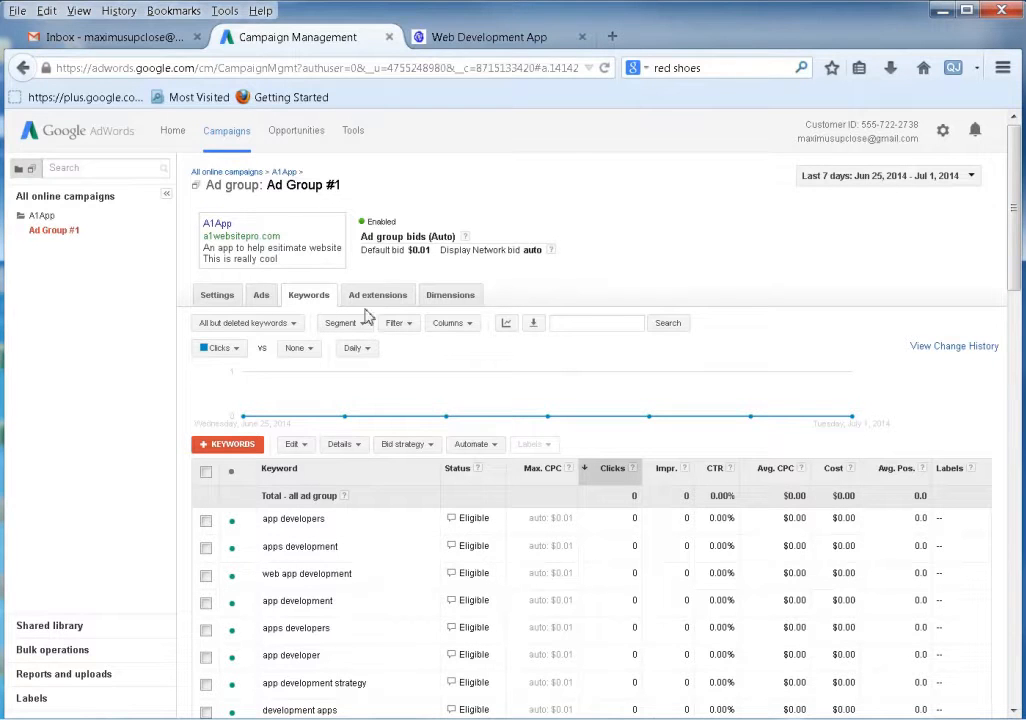
Point out the sample A1App ad text, then list the ads in Ad Group #1.
{"action": "left_click_drag", "start_coordinate": [303, 263], "coordinate": [201, 222]}
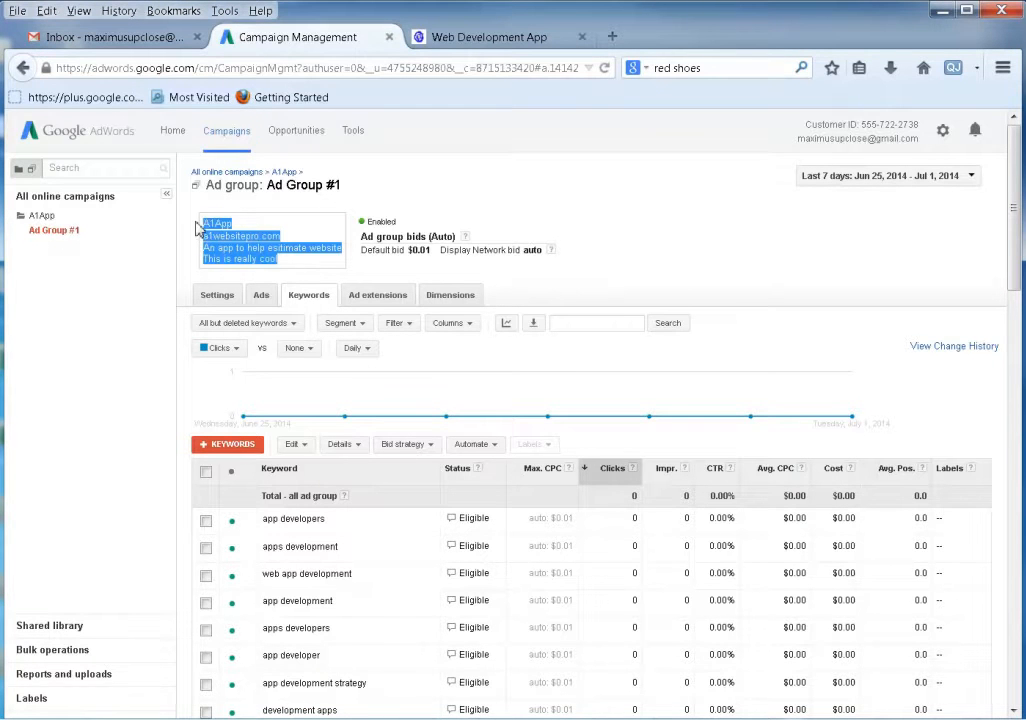
{"action": "left_click", "coordinate": [705, 246]}
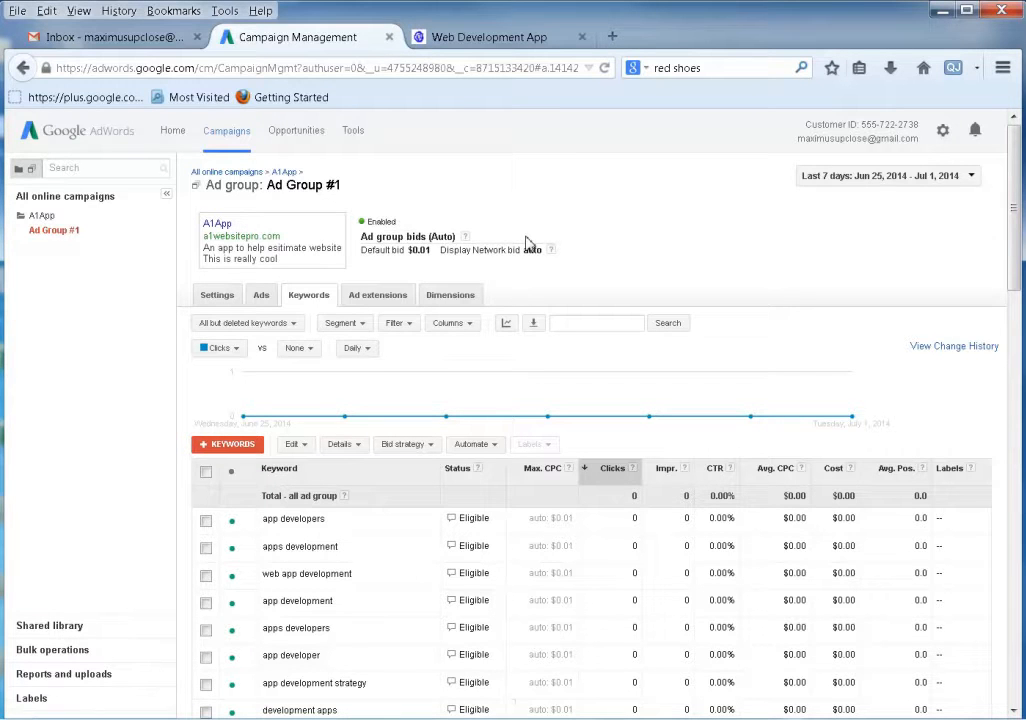
{"action": "left_click", "coordinate": [262, 296]}
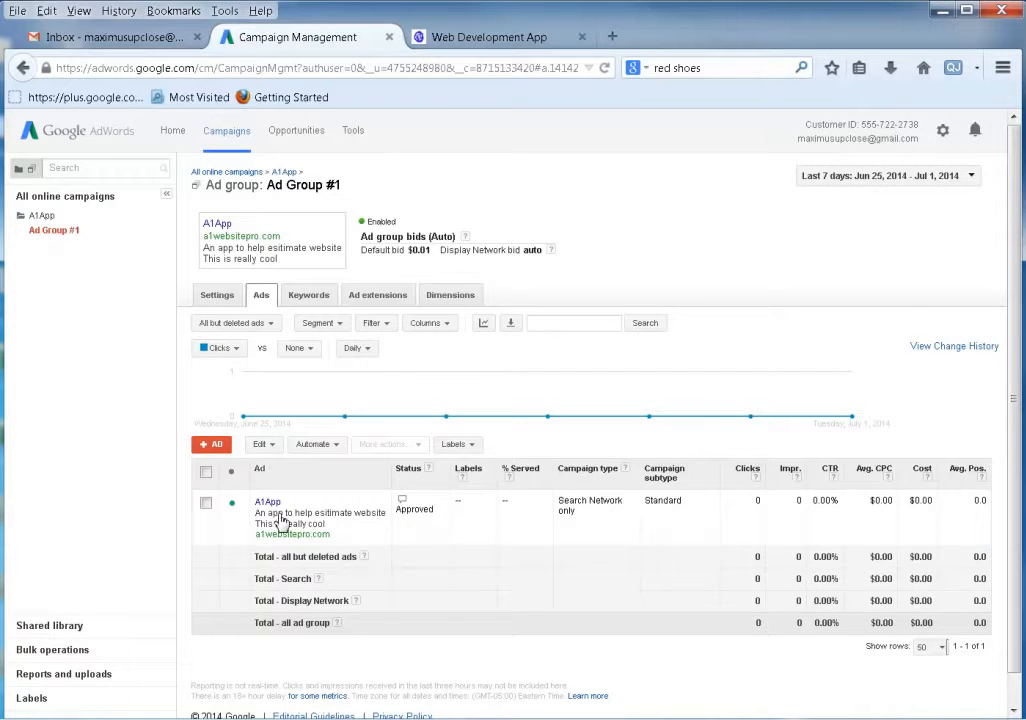
Open the A1App ad in the inline editor, accepting that edits are resubmitted for review.
{"action": "left_click", "coordinate": [271, 515]}
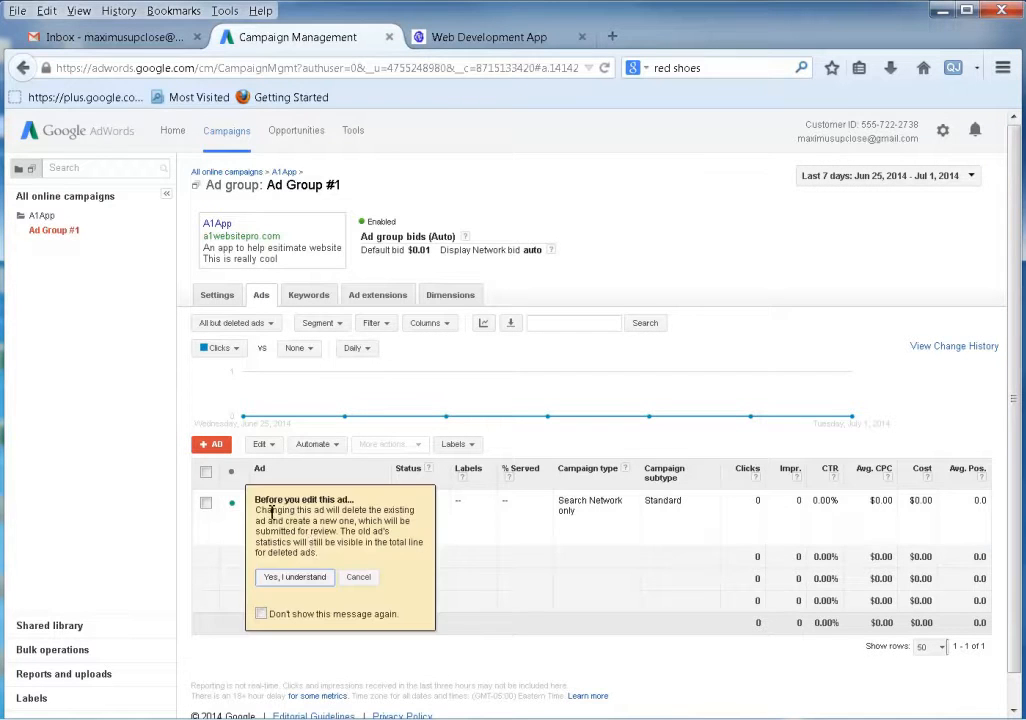
{"action": "left_click", "coordinate": [311, 580]}
{"action": "scroll", "coordinate": [590, 392], "scroll_direction": "down", "scroll_amount": 1}
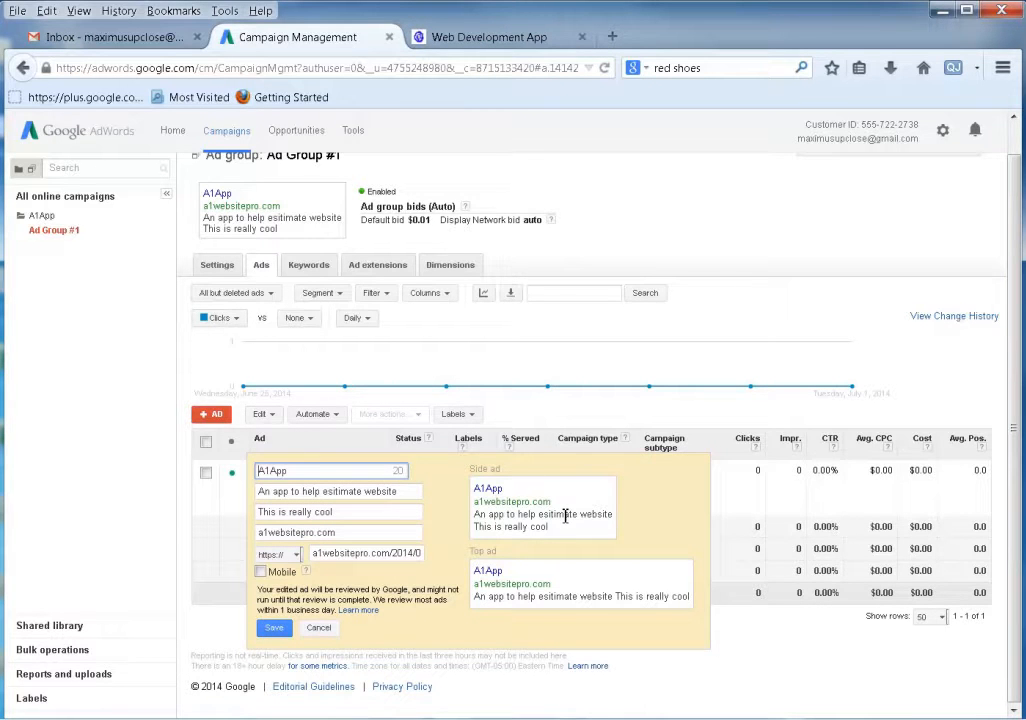
{"action": "left_click", "coordinate": [526, 38]}
Search Google for 'web development app' in a new tab.
{"action": "left_click", "coordinate": [736, 67]}
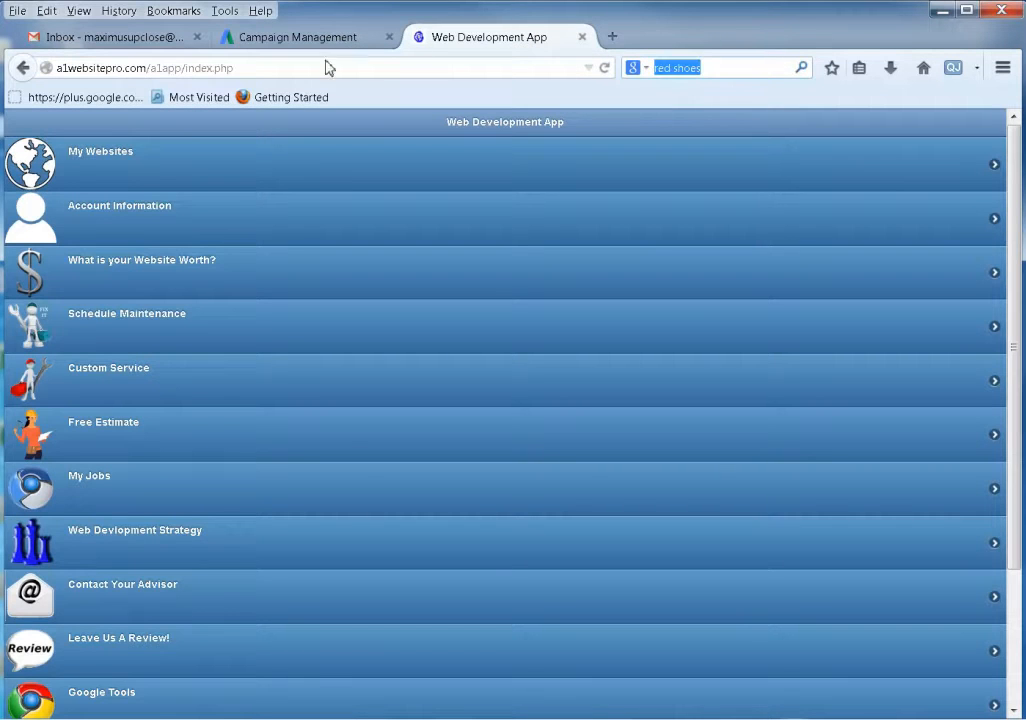
{"action": "left_click", "coordinate": [610, 38]}
{"action": "left_click", "coordinate": [718, 74]}
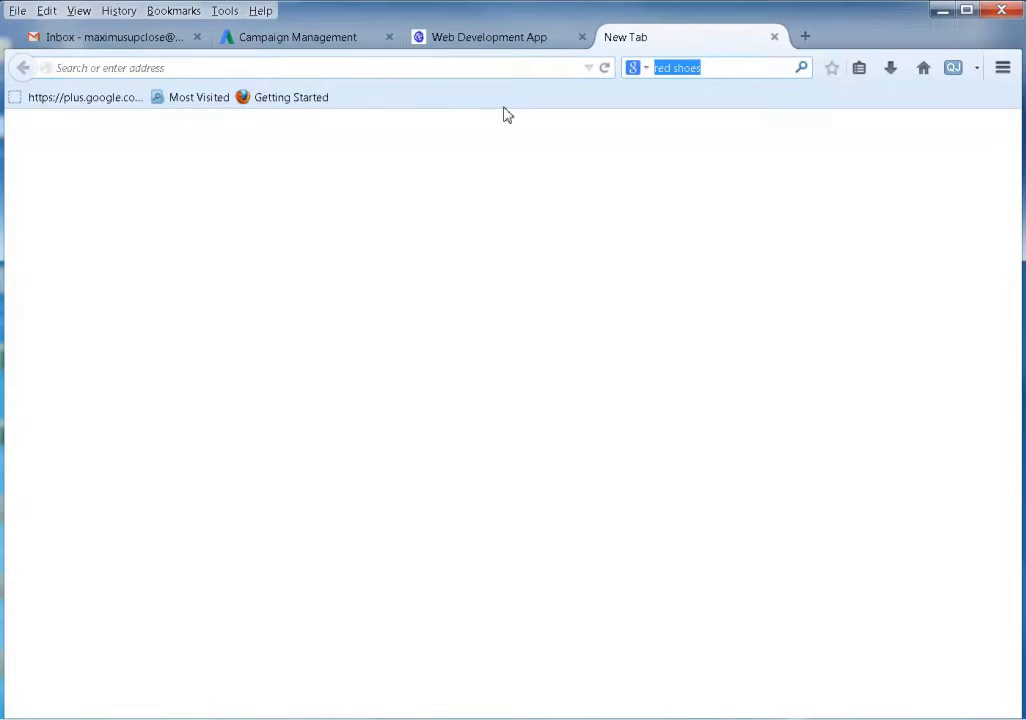
{"action": "type", "text": "web developme"}
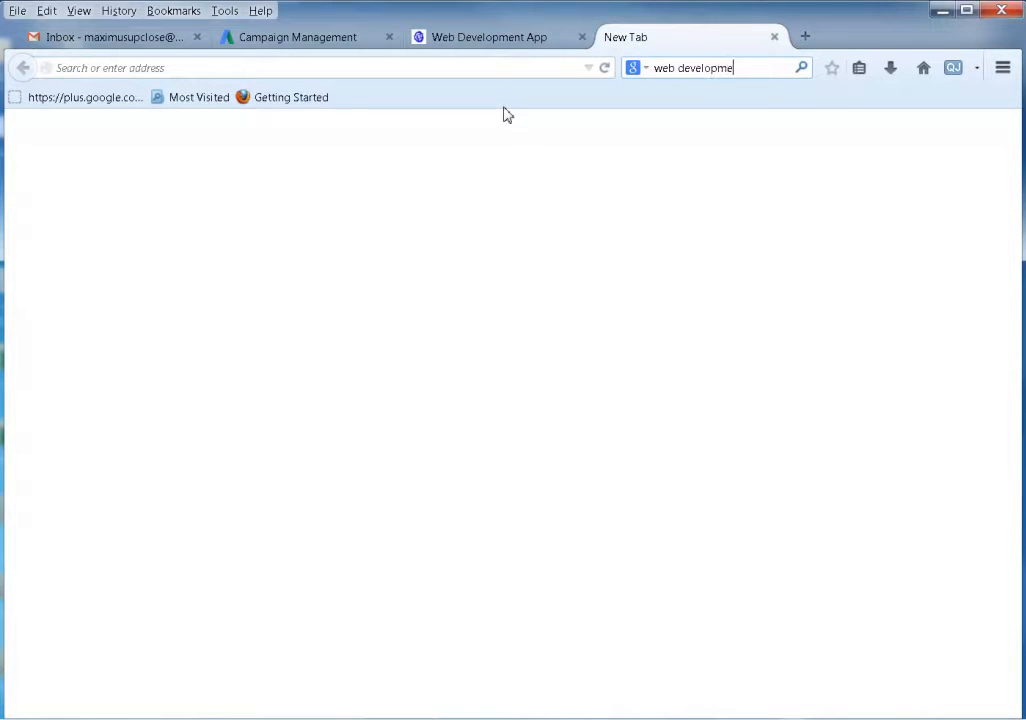
{"action": "type", "text": "nt app"}
{"action": "key", "text": "Return"}
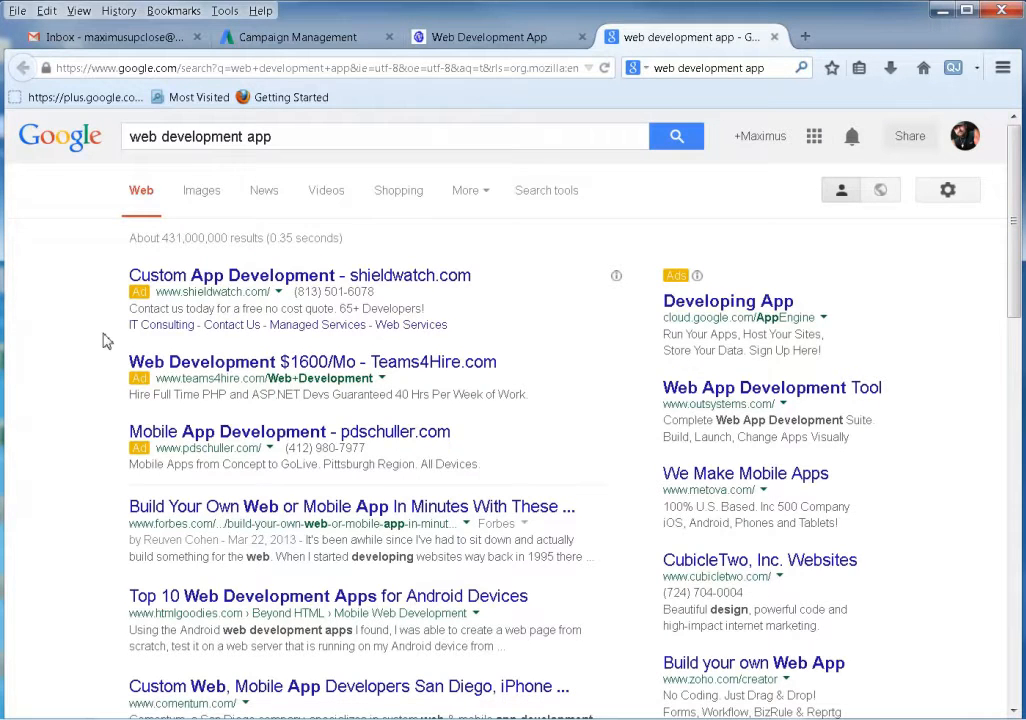
Study the competing ads, highlighting the CubicleTwo ad's phone number and description.
{"action": "scroll", "coordinate": [110, 338], "scroll_direction": "down", "scroll_amount": 2}
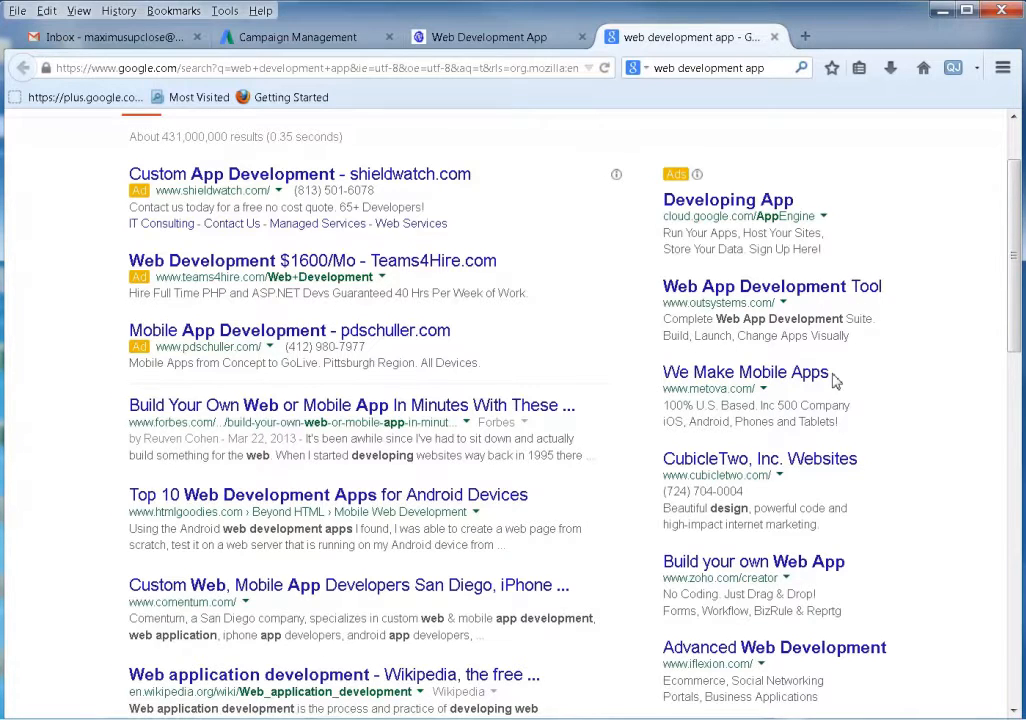
{"action": "scroll", "coordinate": [838, 382], "scroll_direction": "down", "scroll_amount": 4}
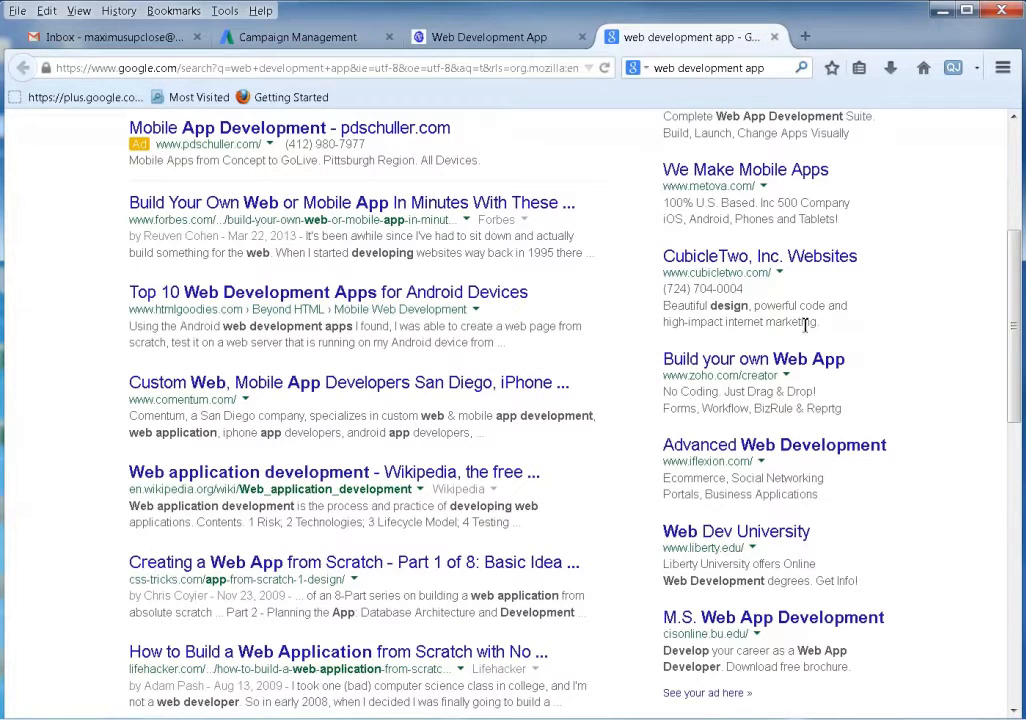
{"action": "left_click_drag", "start_coordinate": [666, 291], "coordinate": [758, 302]}
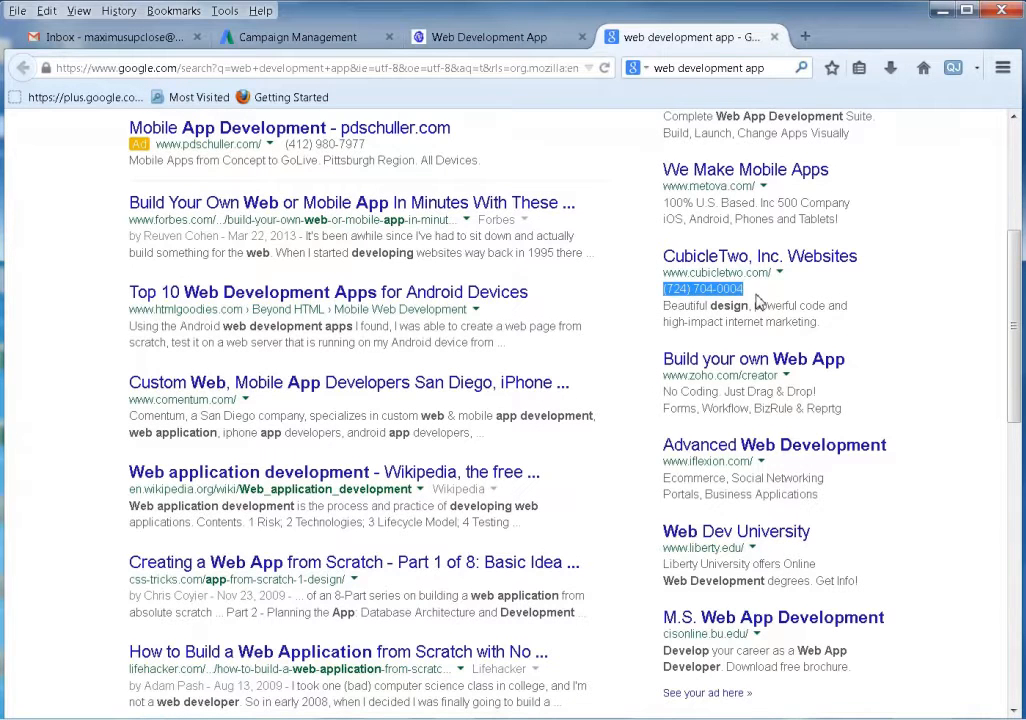
{"action": "left_click", "coordinate": [683, 317]}
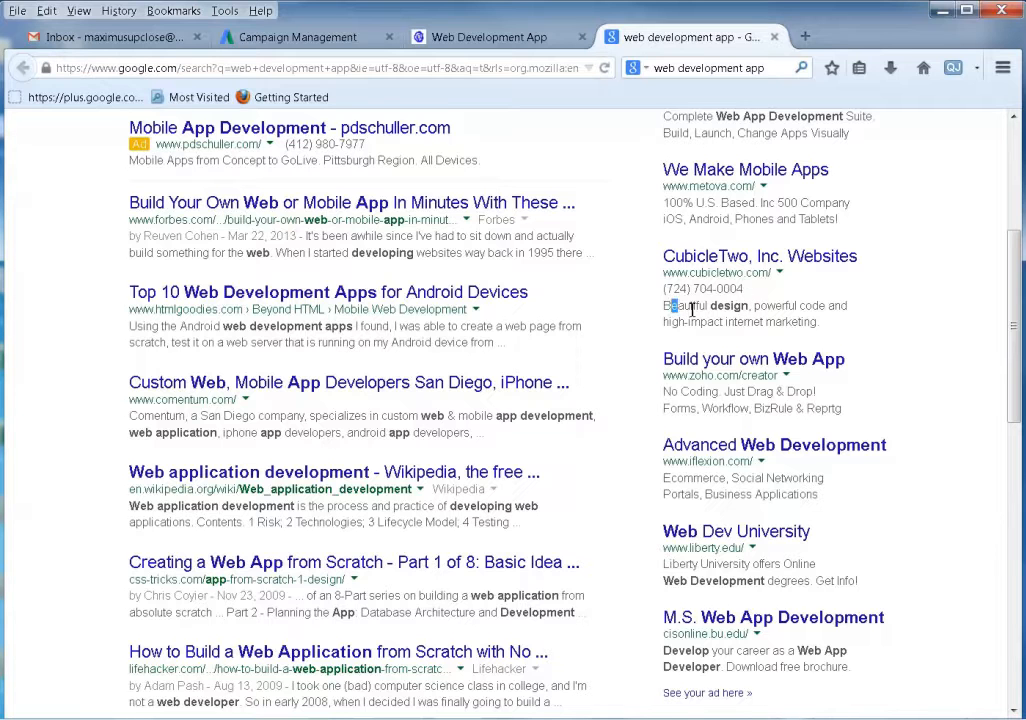
{"action": "left_click_drag", "start_coordinate": [676, 308], "coordinate": [826, 328]}
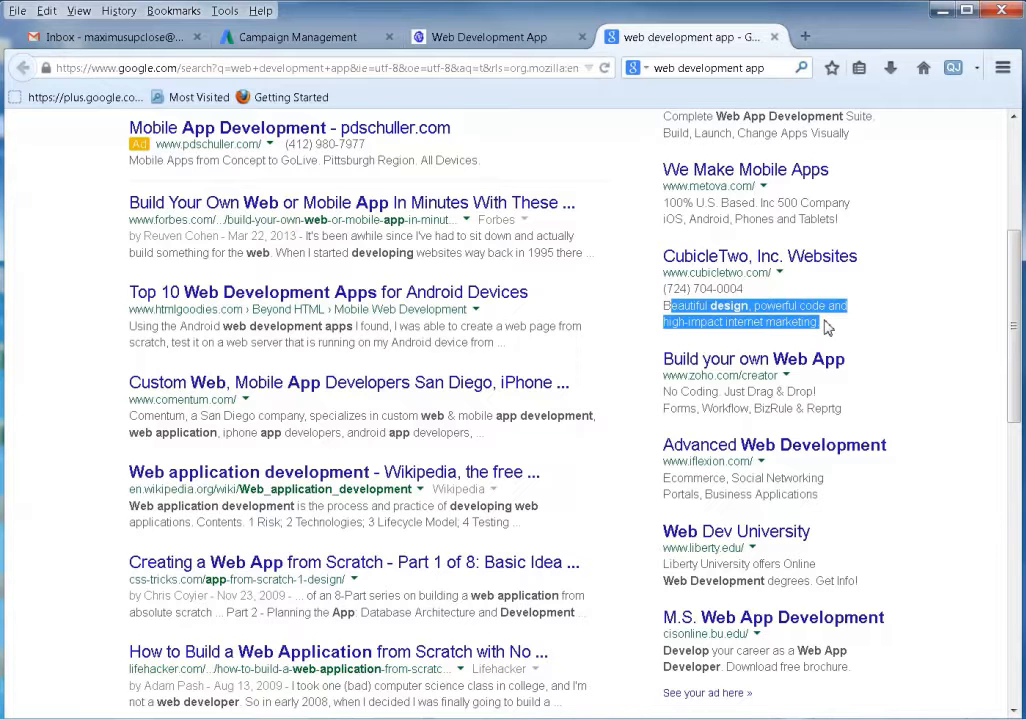
{"action": "left_click", "coordinate": [679, 290]}
{"action": "mouse_move", "coordinate": [668, 290]}
{"action": "left_mouse_down"}
{"action": "mouse_move", "coordinate": [750, 292]}
{"action": "mouse_move", "coordinate": [684, 292]}
{"action": "left_mouse_up"}
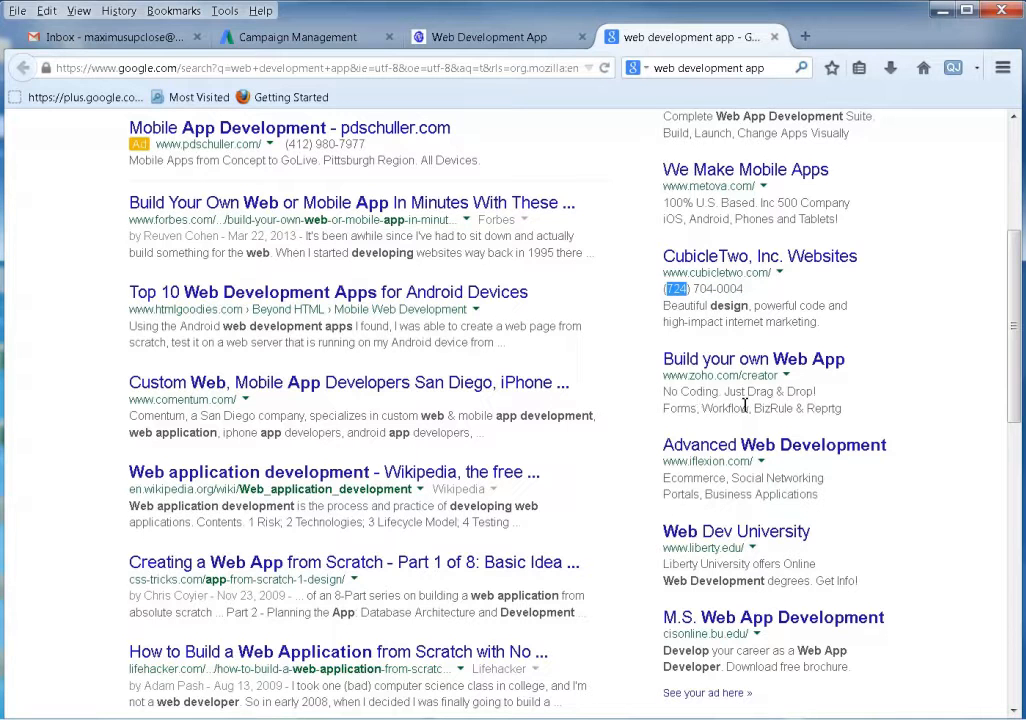
{"action": "scroll", "coordinate": [745, 410], "scroll_direction": "down", "scroll_amount": 4}
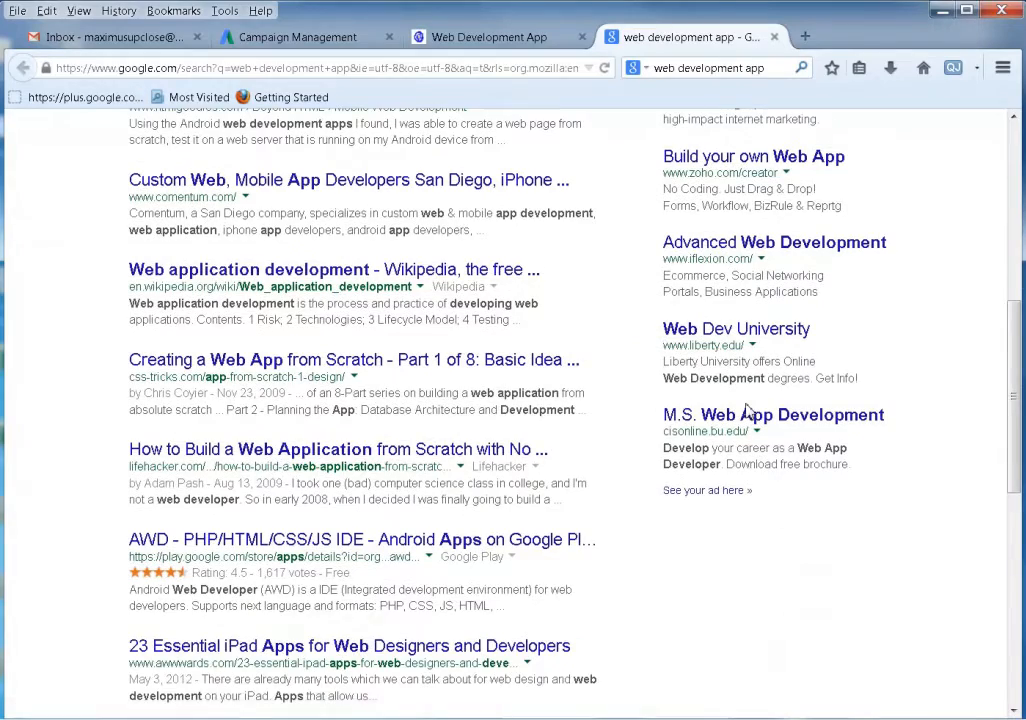
{"action": "scroll", "coordinate": [762, 465], "scroll_direction": "up", "scroll_amount": 5}
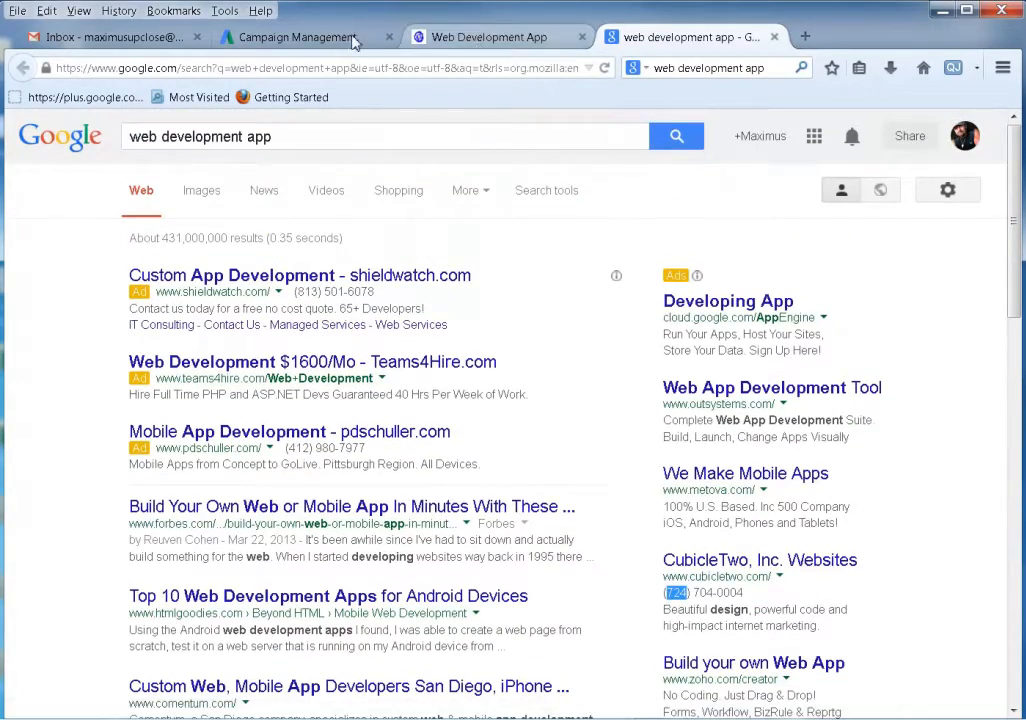
{"action": "left_click", "coordinate": [278, 37]}
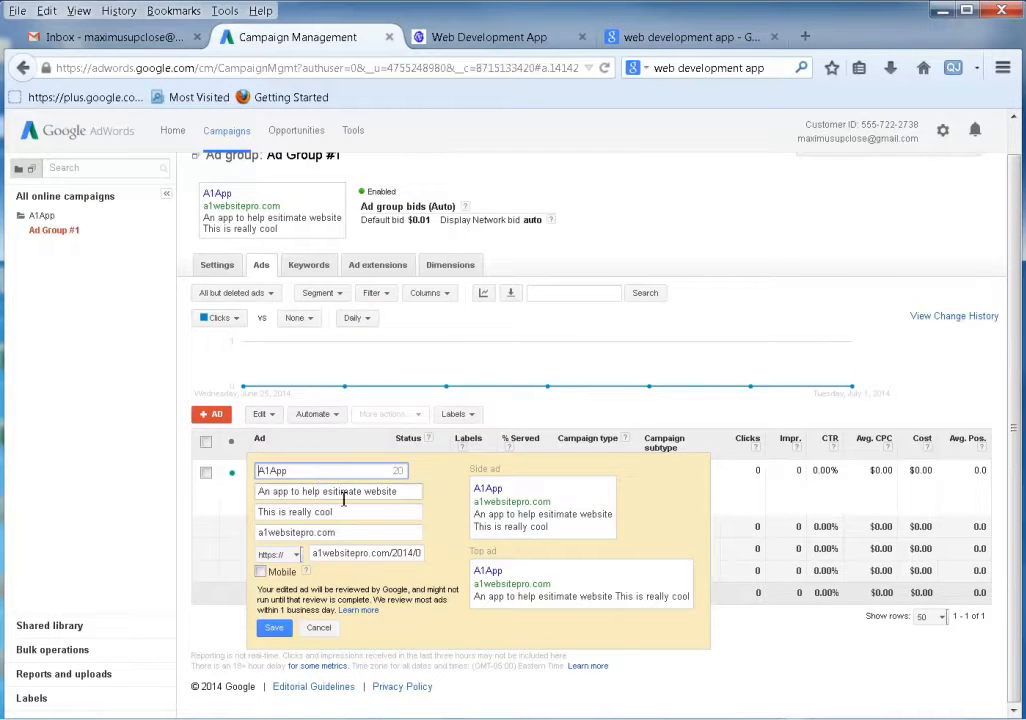
{"action": "left_click", "coordinate": [694, 38]}
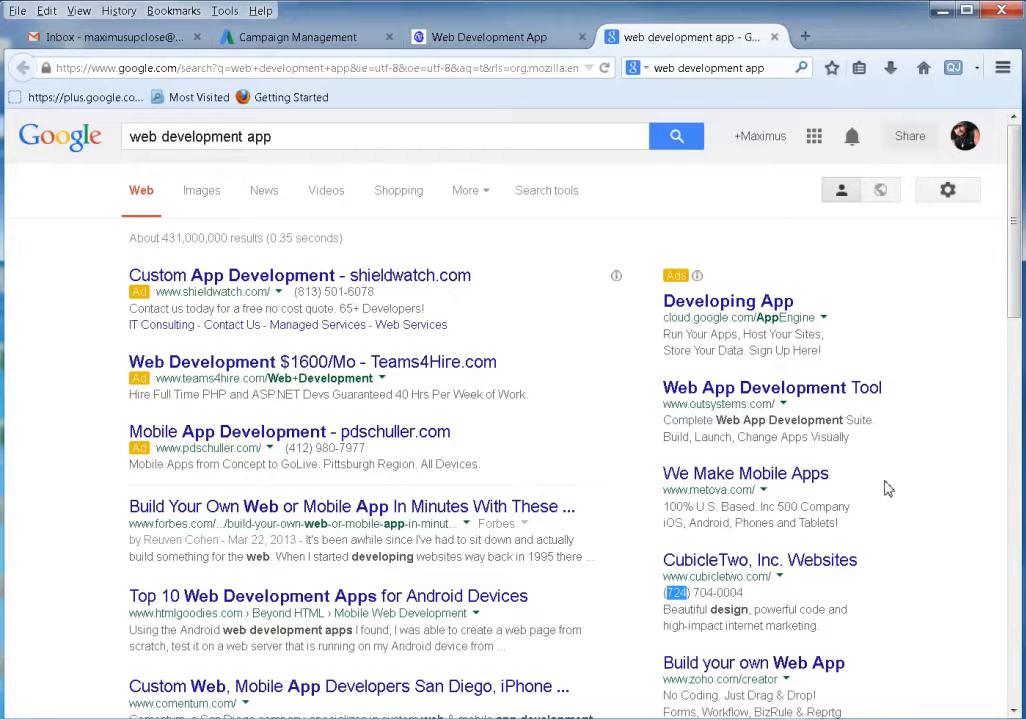
{"action": "left_click", "coordinate": [939, 485]}
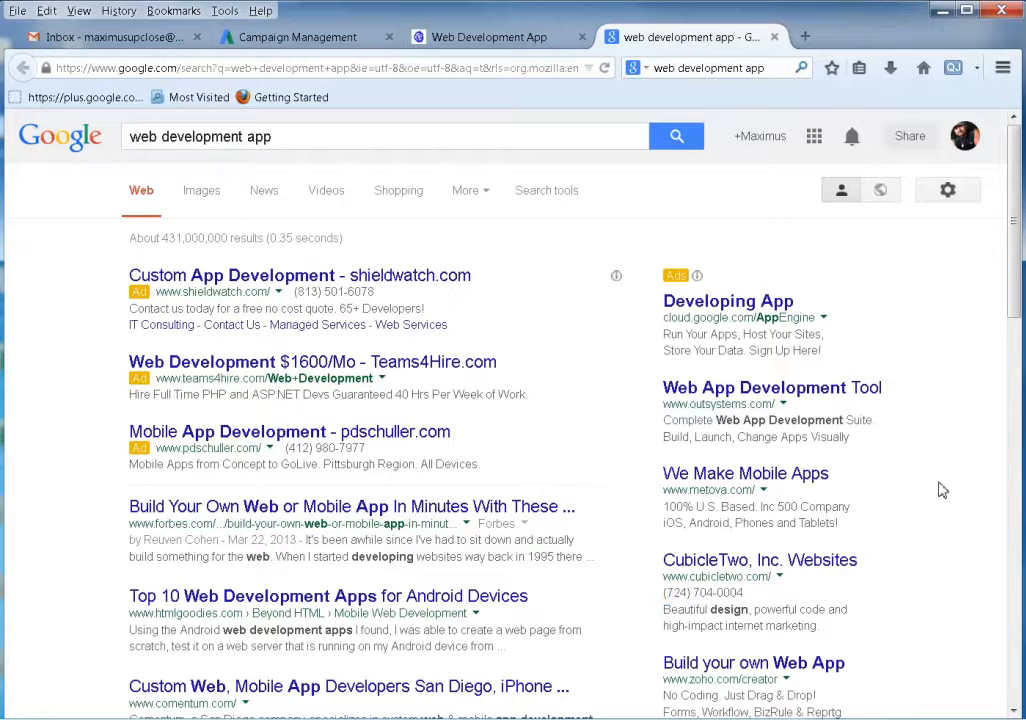
{"action": "left_click", "coordinate": [293, 37]}
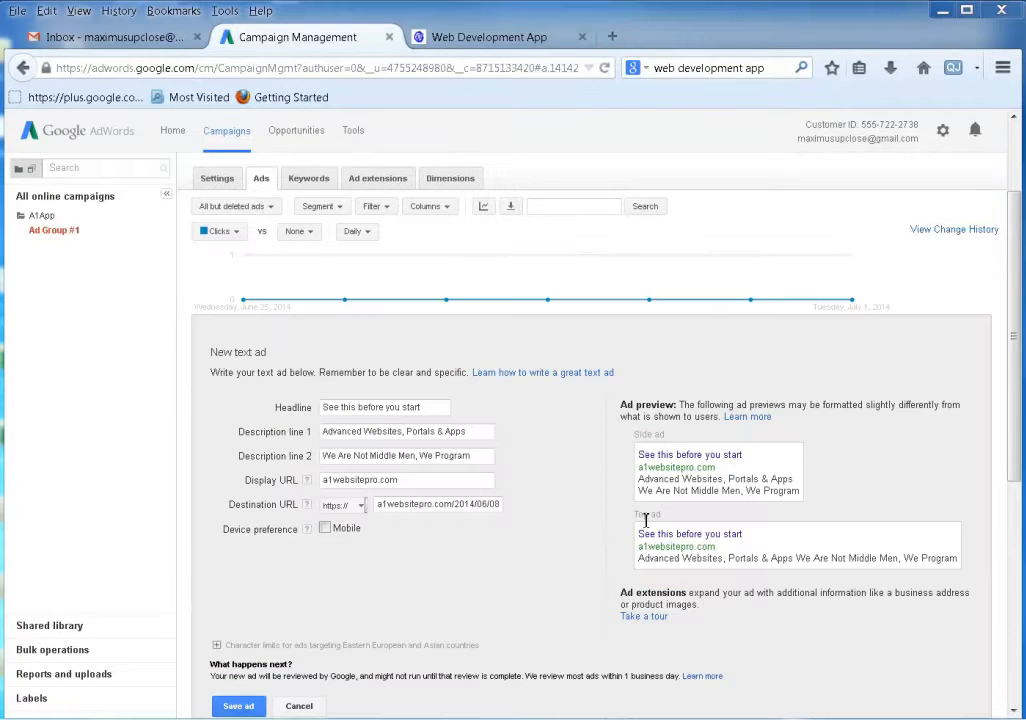
Check the 'See this before you start' headline and destination URL, leave Mobile unticked, and save.
{"action": "scroll", "coordinate": [578, 526], "scroll_direction": "down", "scroll_amount": 3}
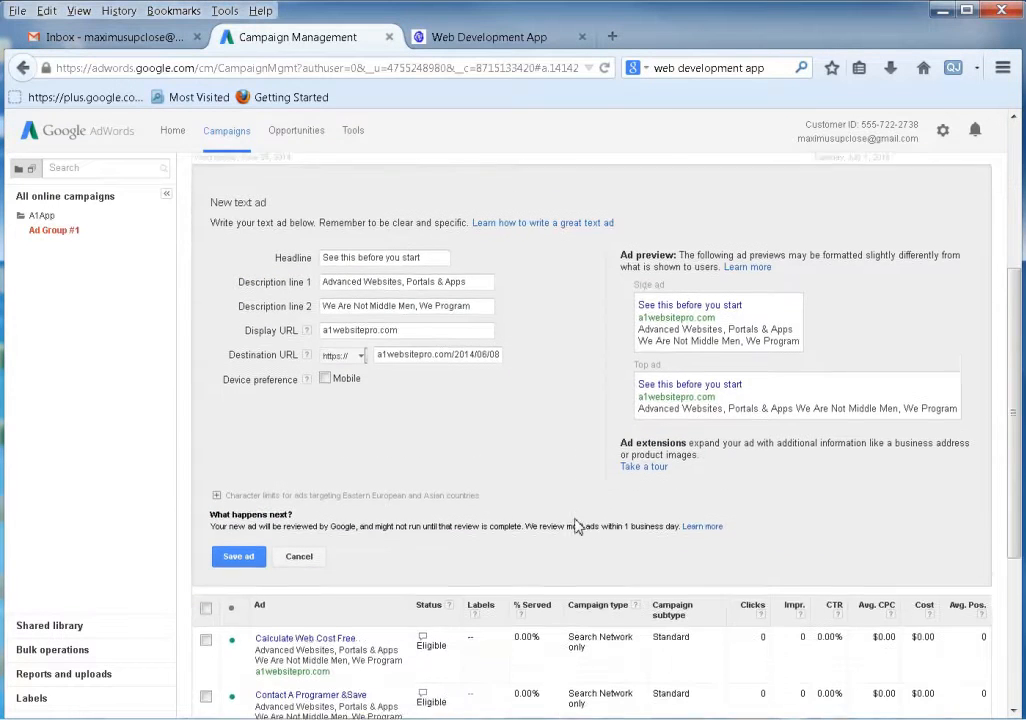
{"action": "left_click_drag", "start_coordinate": [328, 240], "coordinate": [449, 238]}
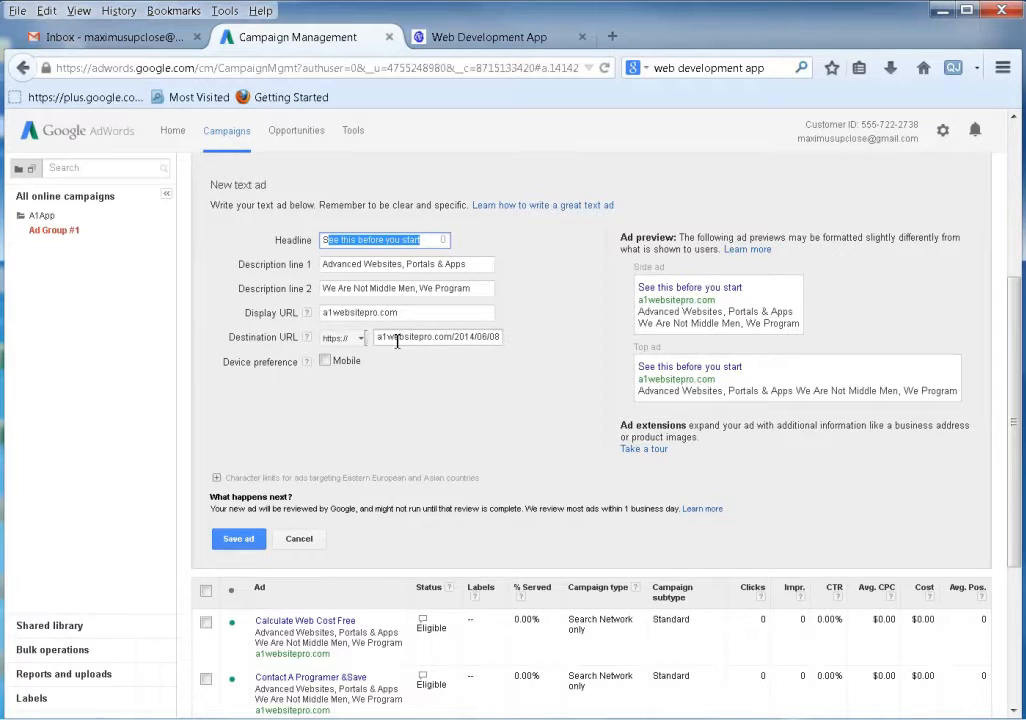
{"action": "left_click_drag", "start_coordinate": [397, 341], "coordinate": [607, 344]}
{"action": "left_click", "coordinate": [533, 388]}
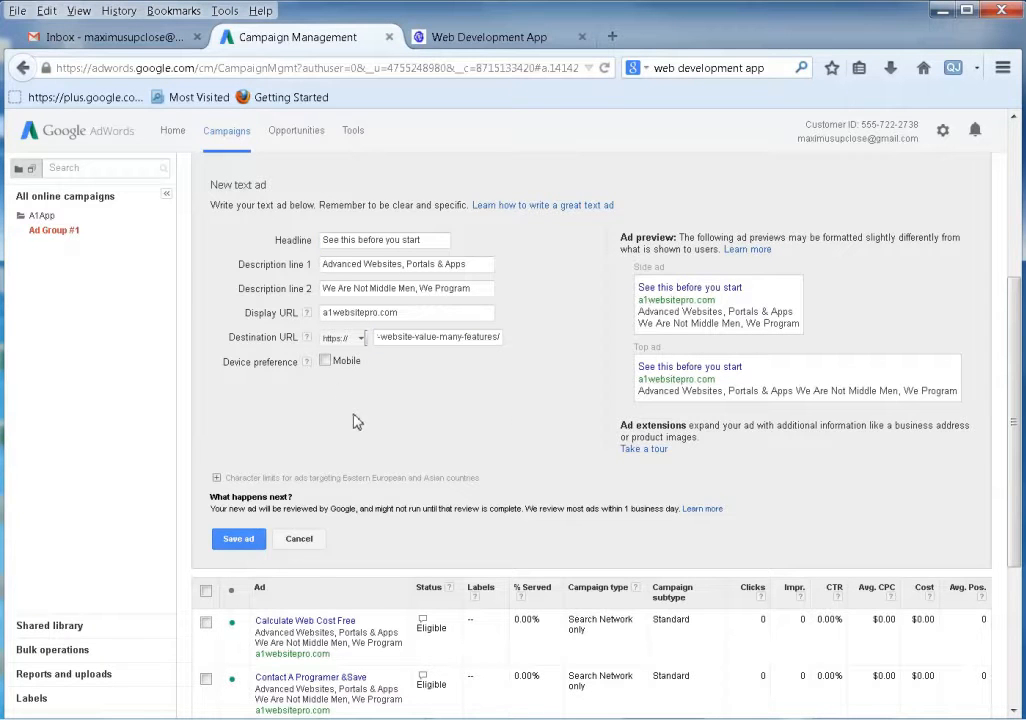
{"action": "left_click", "coordinate": [325, 362]}
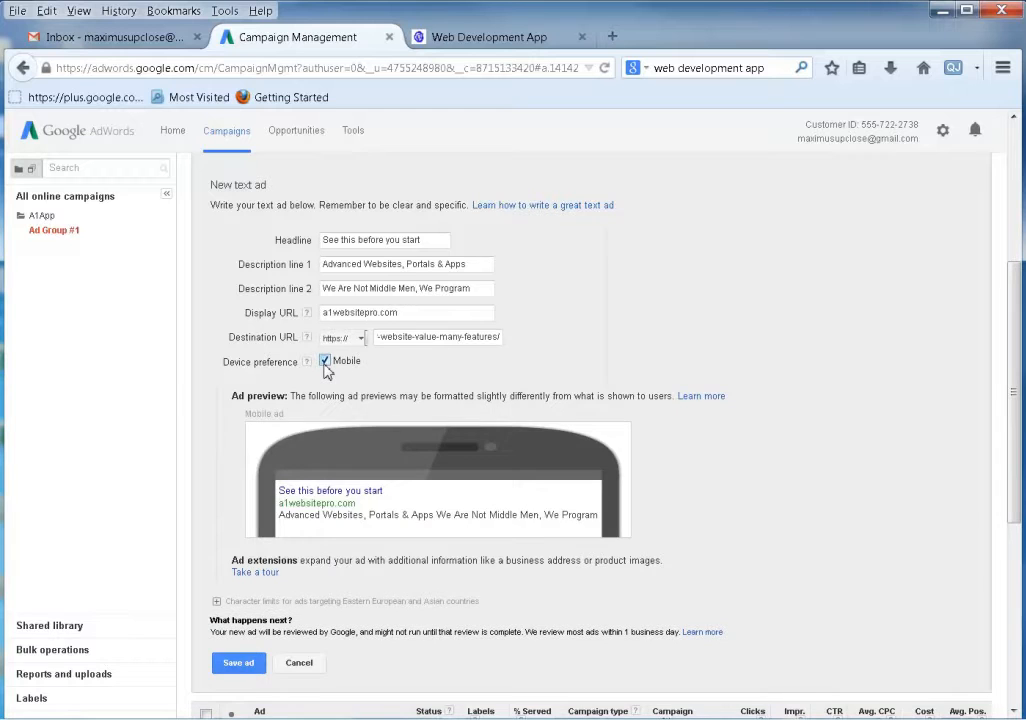
{"action": "left_click", "coordinate": [325, 362]}
{"action": "left_click", "coordinate": [237, 546]}
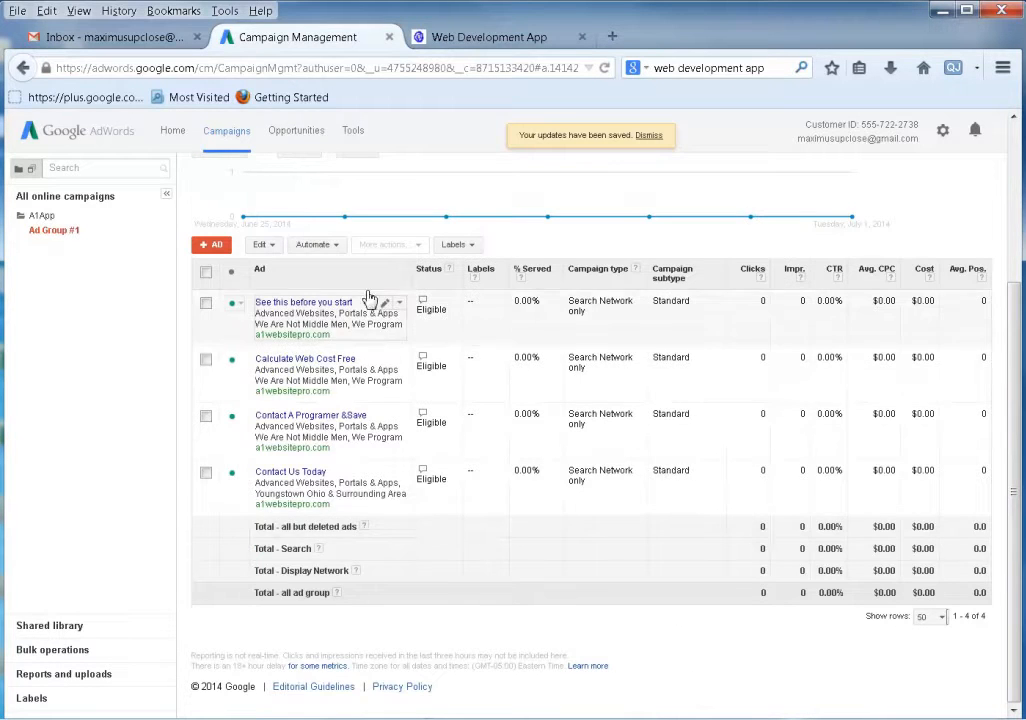
Confirm Ad Group #1 lists four eligible ads, then switch to its Keywords list.
{"action": "scroll", "coordinate": [463, 515], "scroll_direction": "up", "scroll_amount": 3}
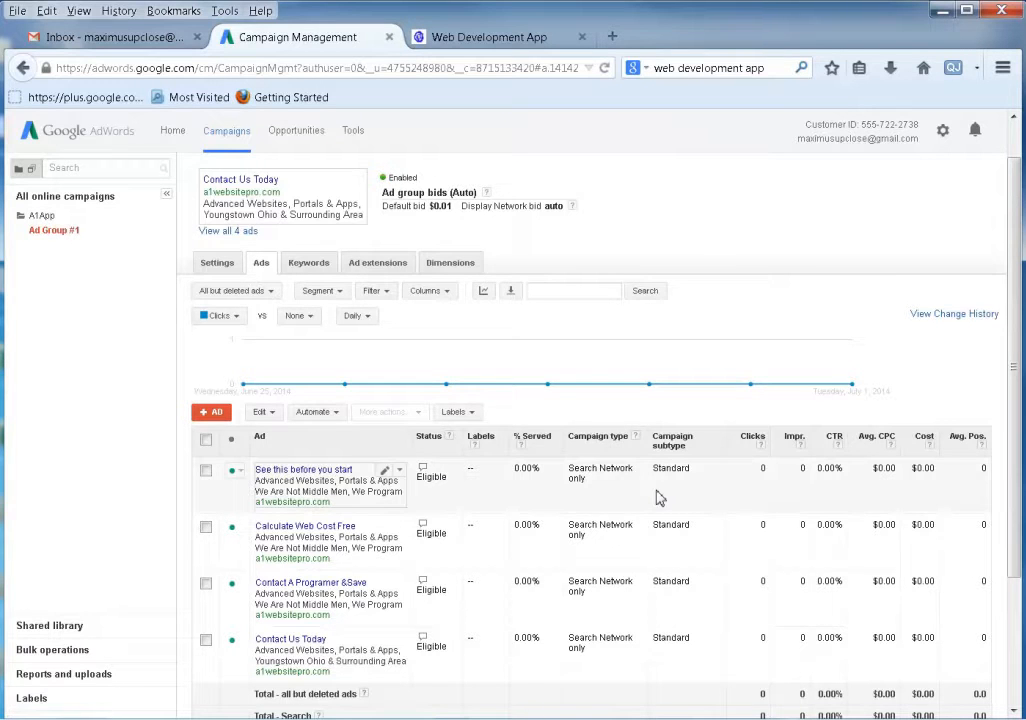
{"action": "scroll", "coordinate": [657, 497], "scroll_direction": "down", "scroll_amount": 3}
{"action": "scroll", "coordinate": [389, 545], "scroll_direction": "up", "scroll_amount": 4}
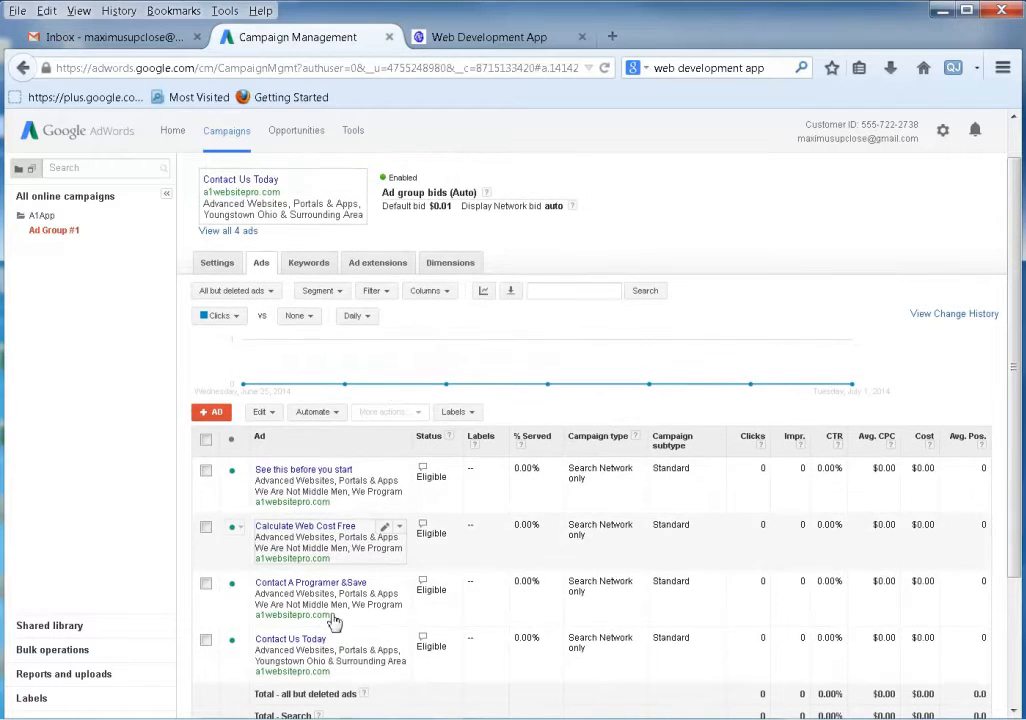
{"action": "left_click", "coordinate": [308, 262]}
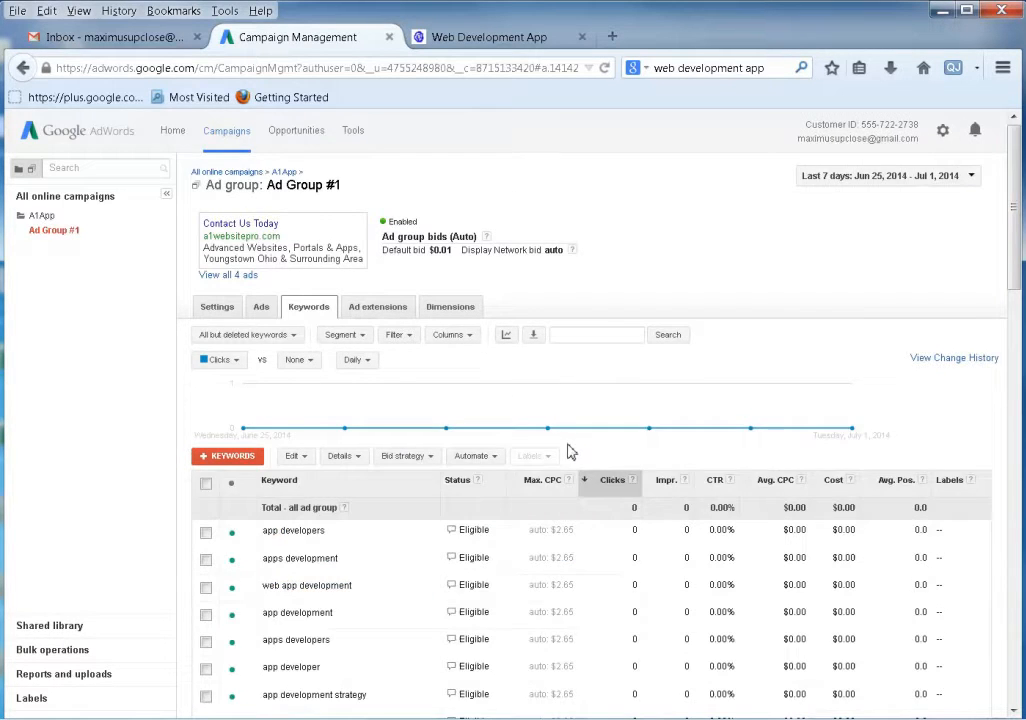
Tick the 'app developers' keyword in Ad Group #1's keyword table.
{"action": "scroll", "coordinate": [560, 455], "scroll_direction": "down", "scroll_amount": 5}
{"action": "scroll", "coordinate": [566, 456], "scroll_direction": "up", "scroll_amount": 5}
{"action": "scroll", "coordinate": [576, 476], "scroll_direction": "down", "scroll_amount": 2}
{"action": "scroll", "coordinate": [573, 478], "scroll_direction": "down", "scroll_amount": 1}
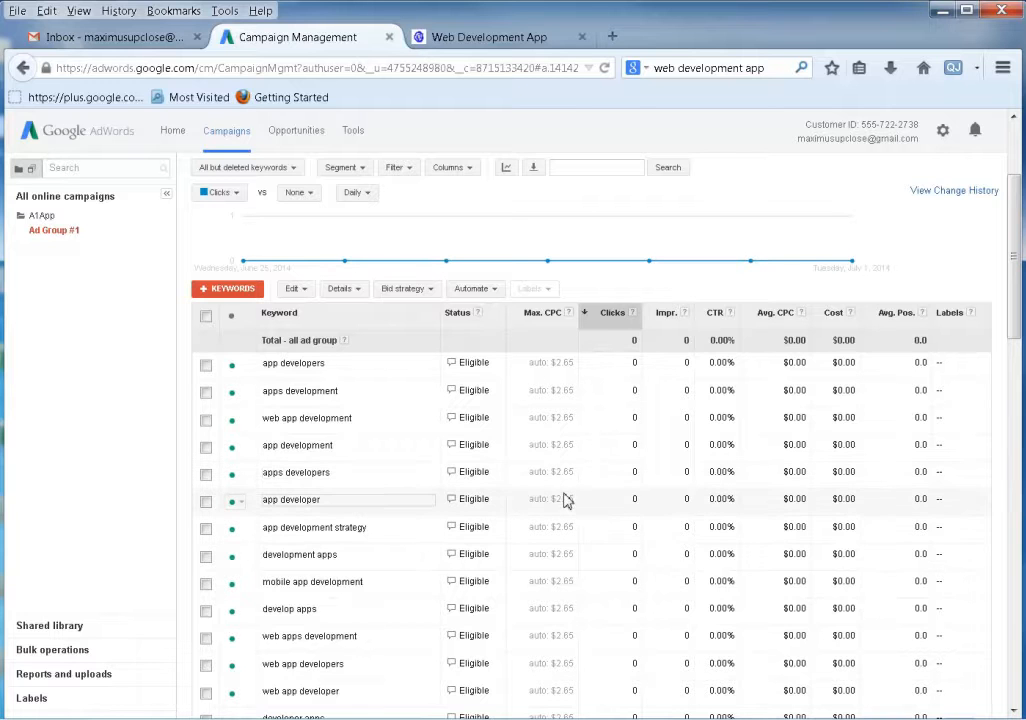
{"action": "left_click", "coordinate": [206, 366]}
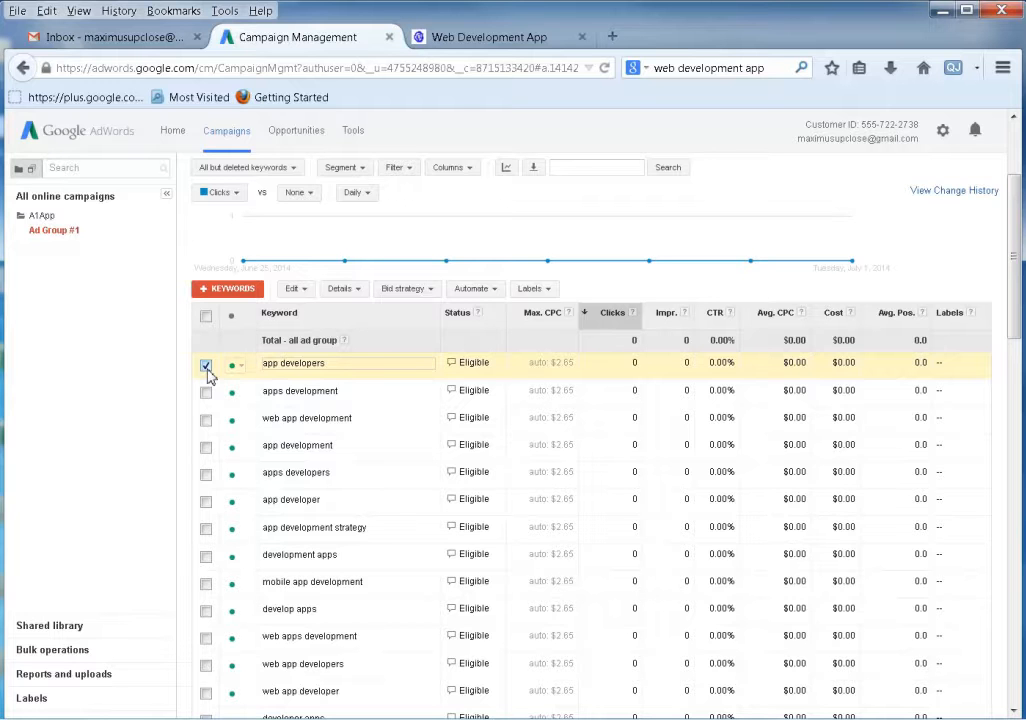
Log in to Web Development App with the account username and password, then return Home.
{"action": "left_click", "coordinate": [452, 38]}
{"action": "scroll", "coordinate": [305, 372], "scroll_direction": "down", "scroll_amount": 3}
{"action": "scroll", "coordinate": [309, 373], "scroll_direction": "up", "scroll_amount": 3}
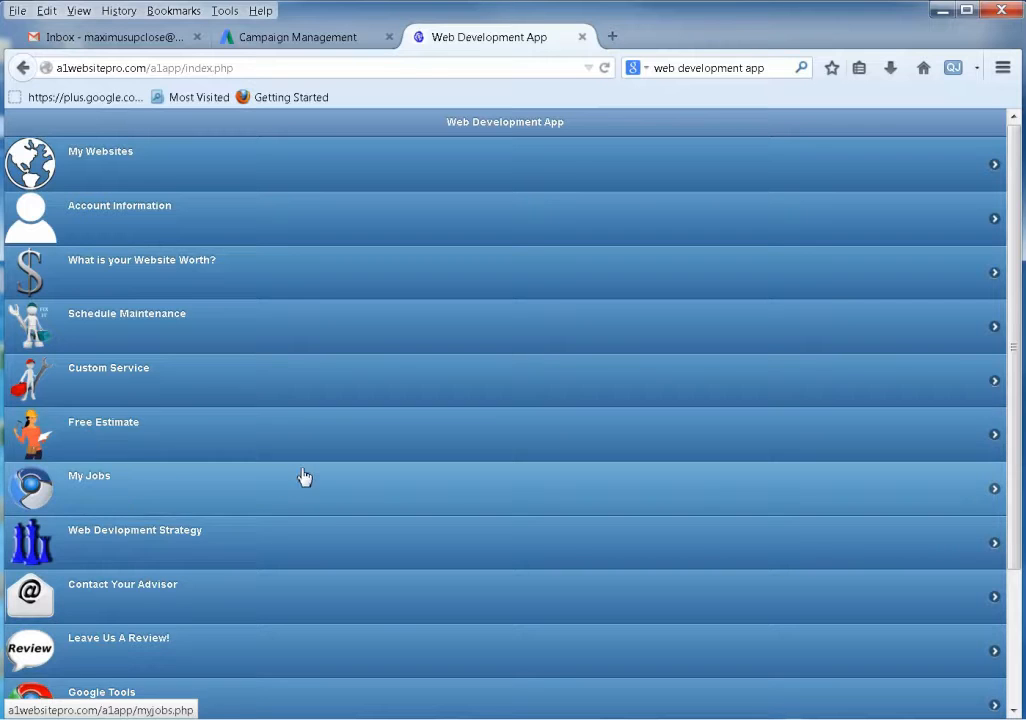
{"action": "left_click", "coordinate": [146, 435]}
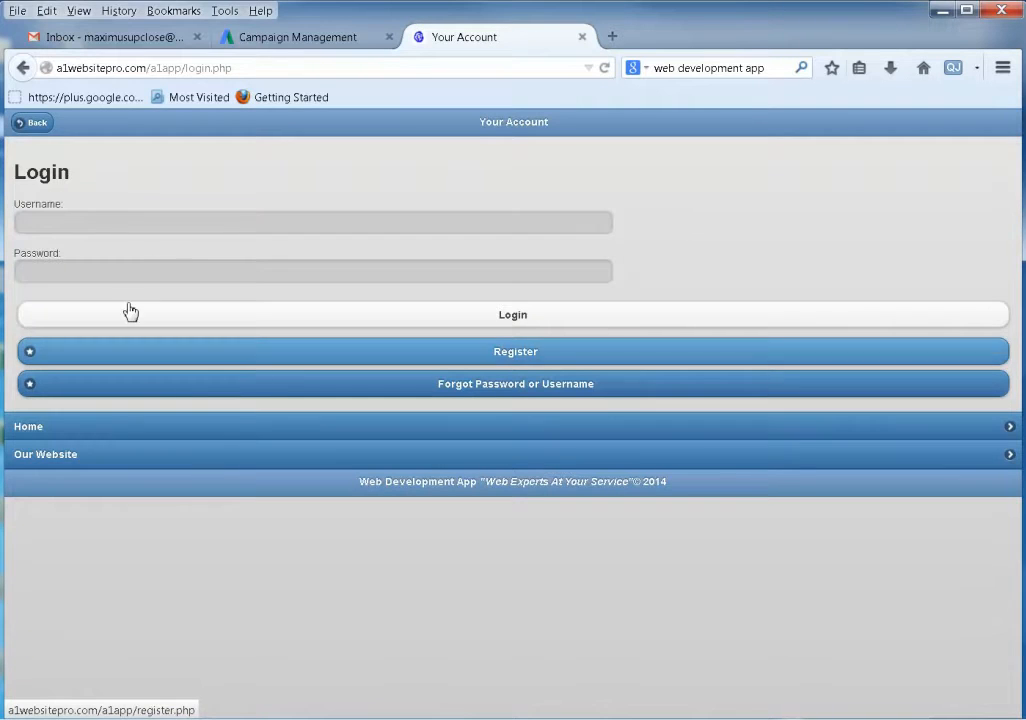
{"action": "left_click", "coordinate": [151, 225]}
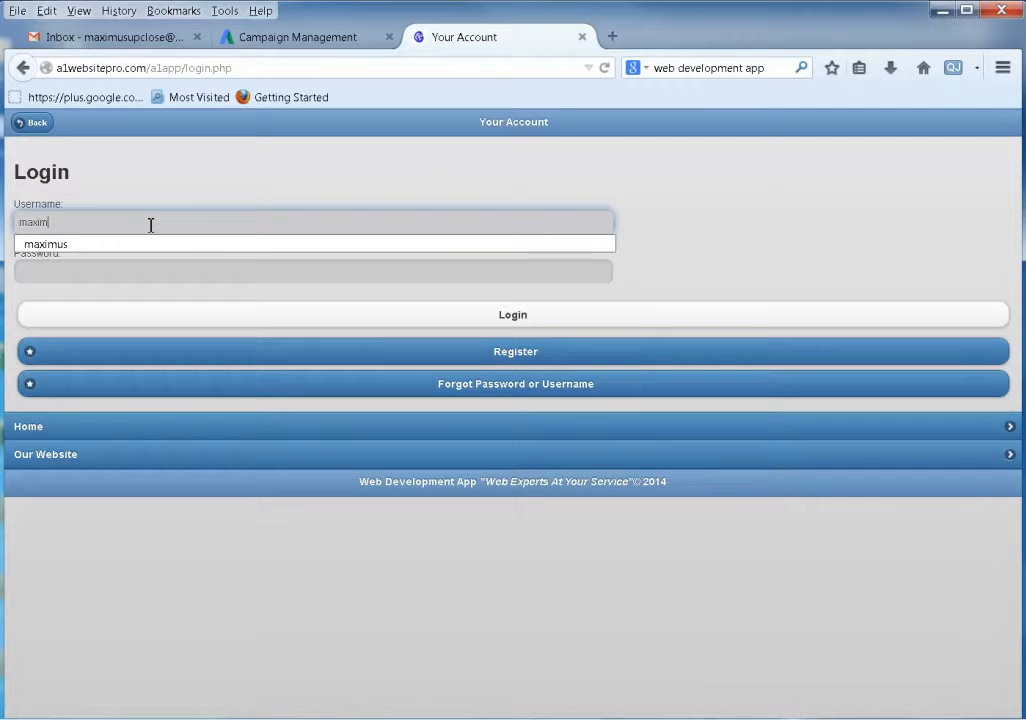
{"action": "key", "text": "Tab"}
{"action": "key", "text": "Return"}
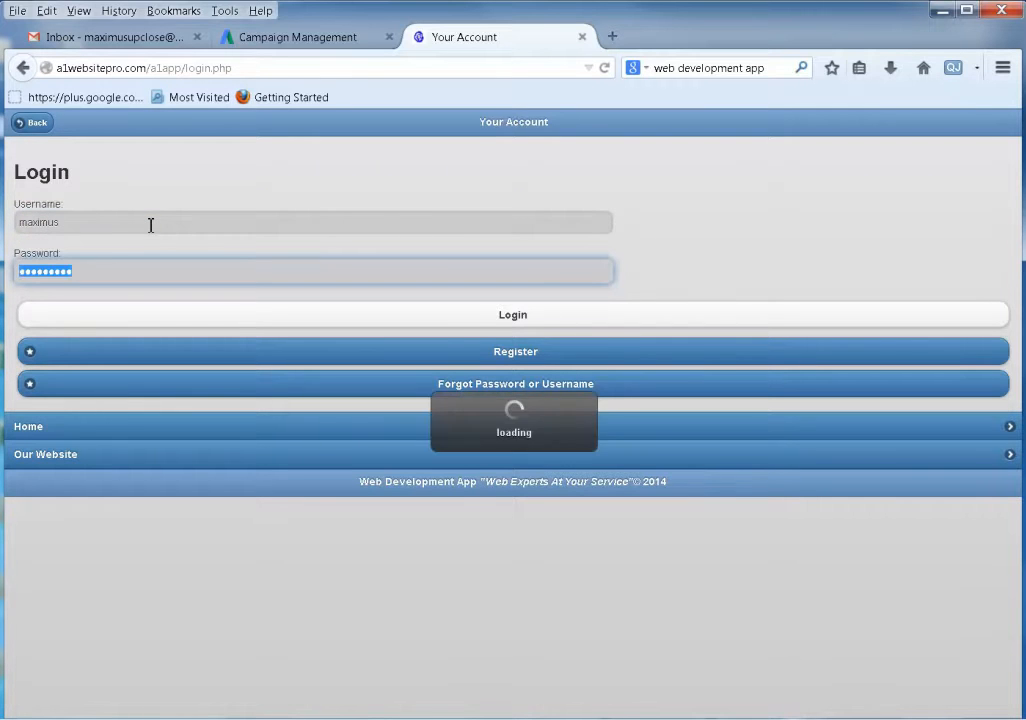
{"action": "scroll", "coordinate": [323, 404], "scroll_direction": "down", "scroll_amount": 3}
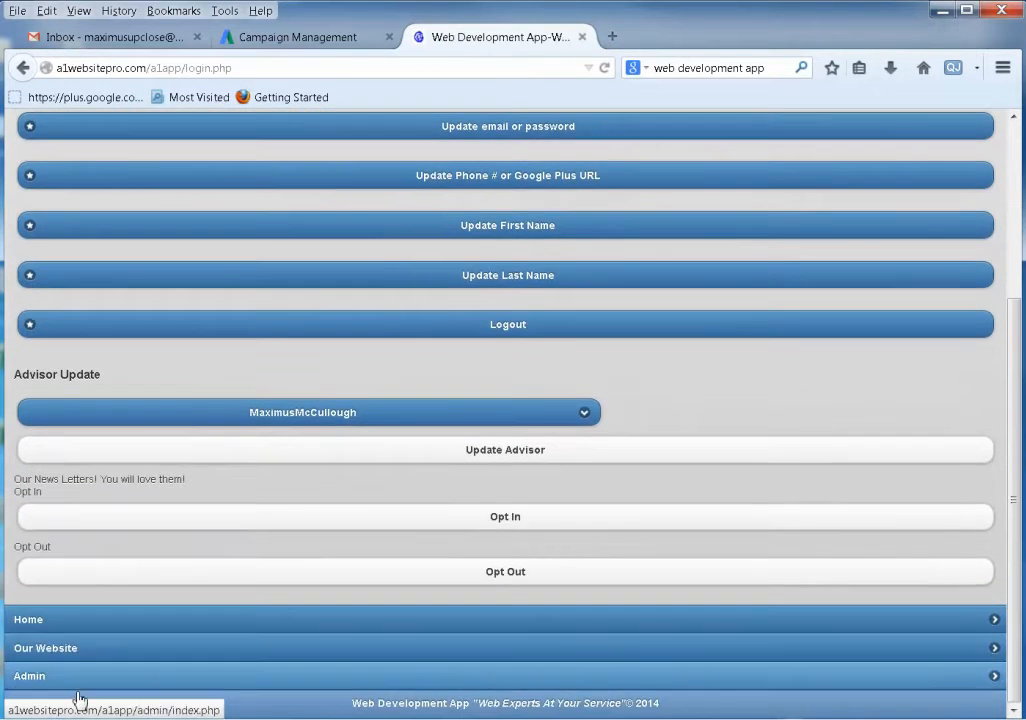
{"action": "left_click", "coordinate": [101, 626]}
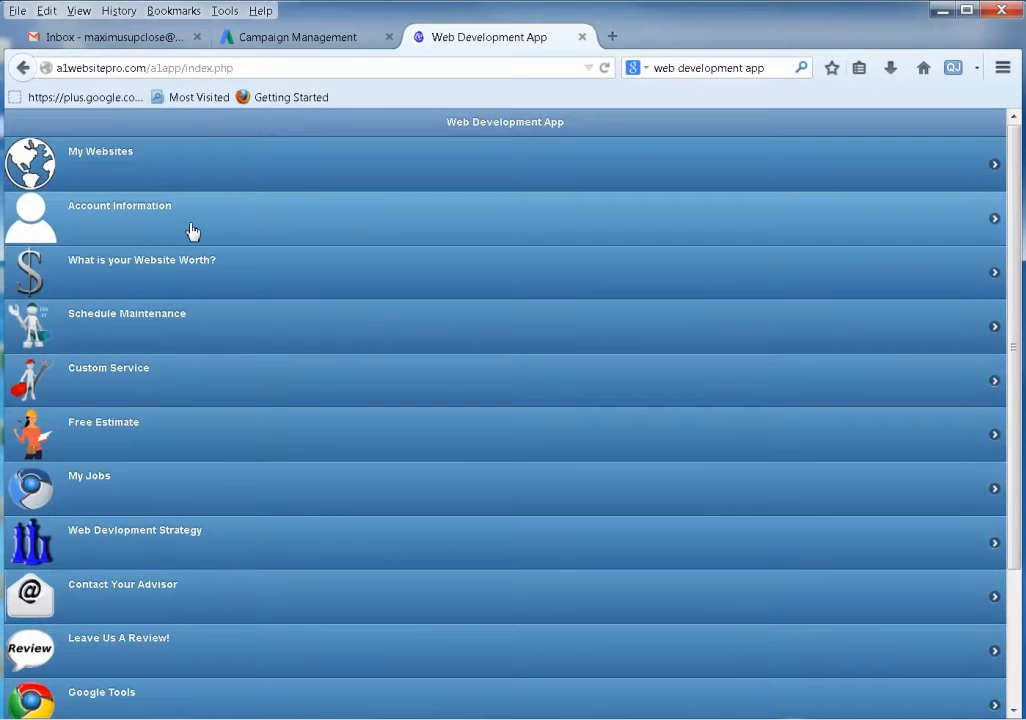
In the free estimate form, request a WordPress theme install, leaving evaluation, hosting and theme creation off.
{"action": "left_click", "coordinate": [210, 443]}
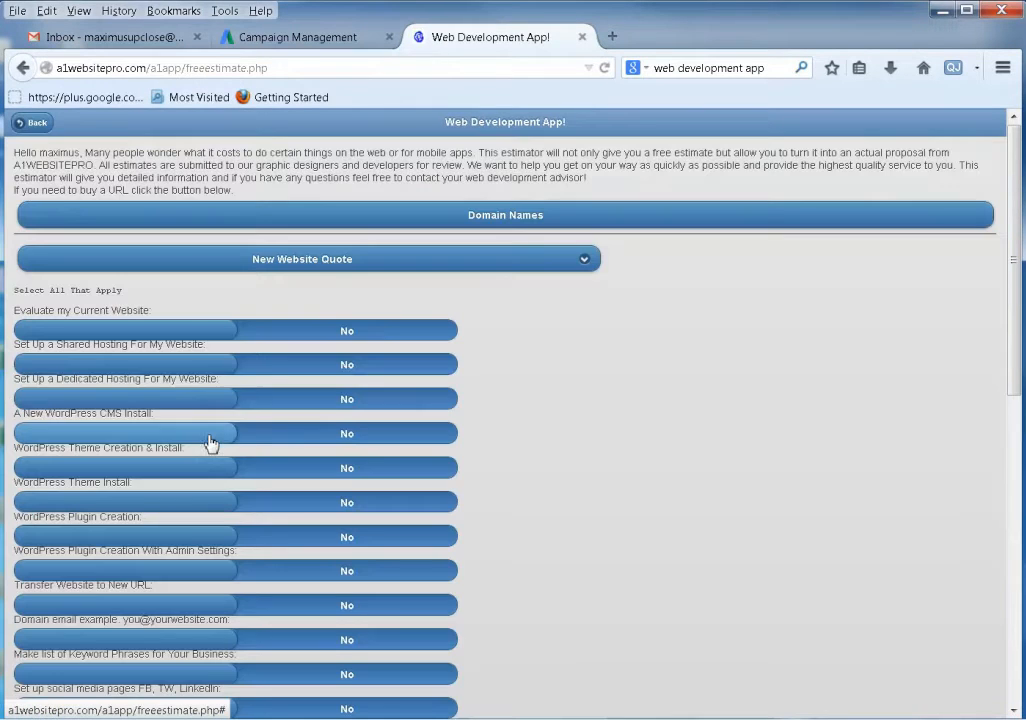
{"action": "left_click", "coordinate": [156, 333]}
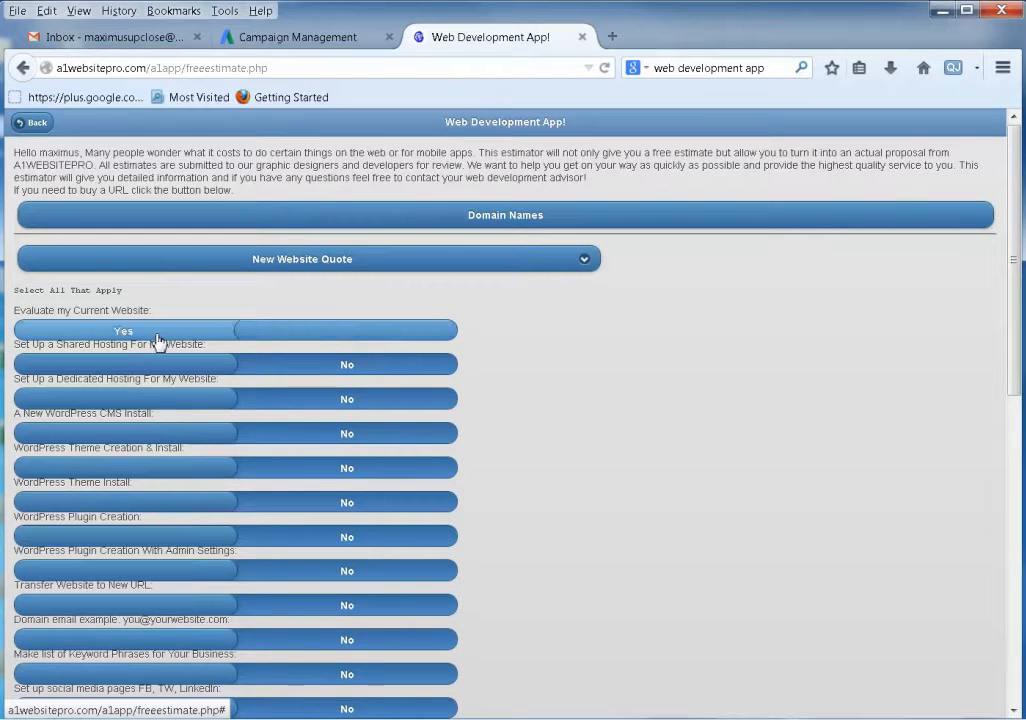
{"action": "left_click", "coordinate": [156, 338]}
{"action": "left_click", "coordinate": [150, 367]}
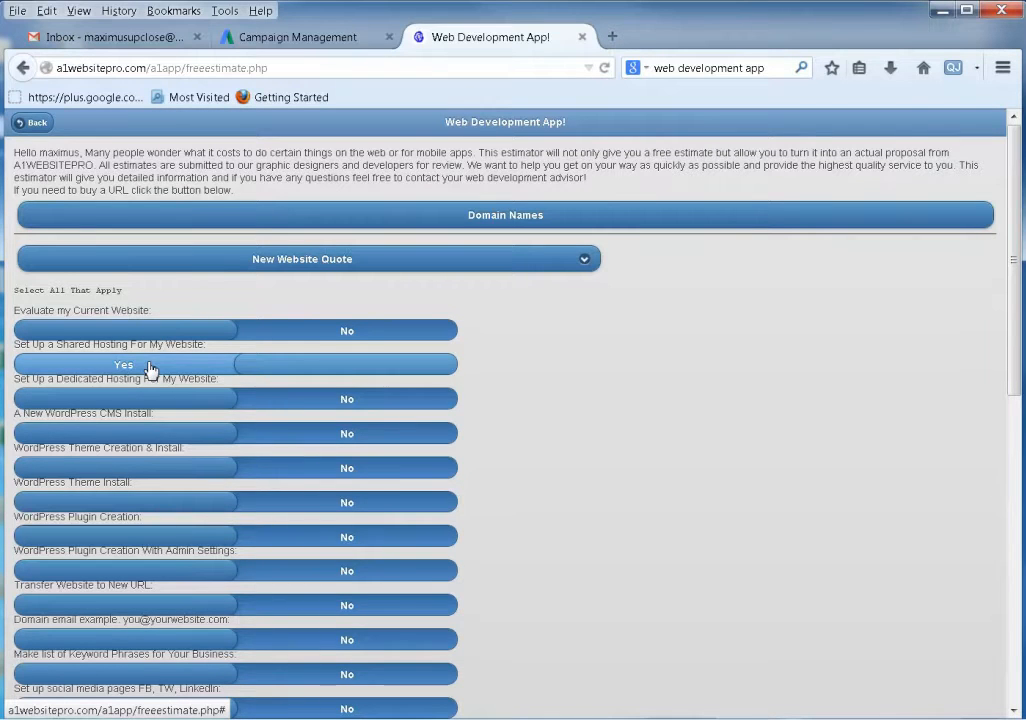
{"action": "left_click", "coordinate": [150, 367]}
{"action": "scroll", "coordinate": [346, 541], "scroll_direction": "down", "scroll_amount": 3}
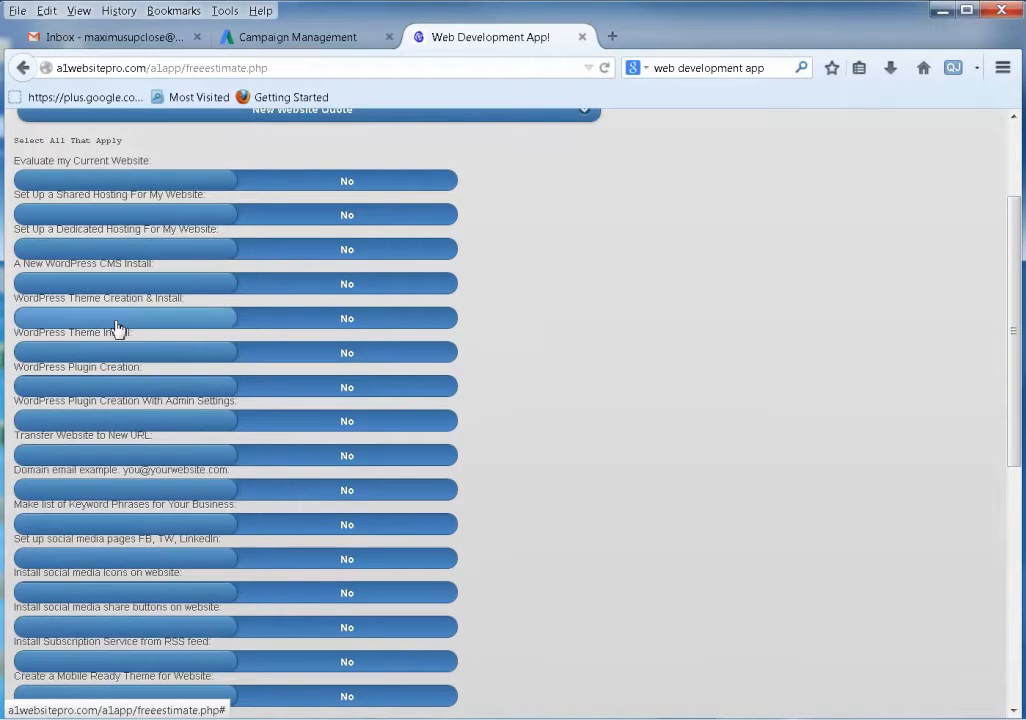
{"action": "left_click", "coordinate": [117, 320]}
{"action": "left_click", "coordinate": [117, 322]}
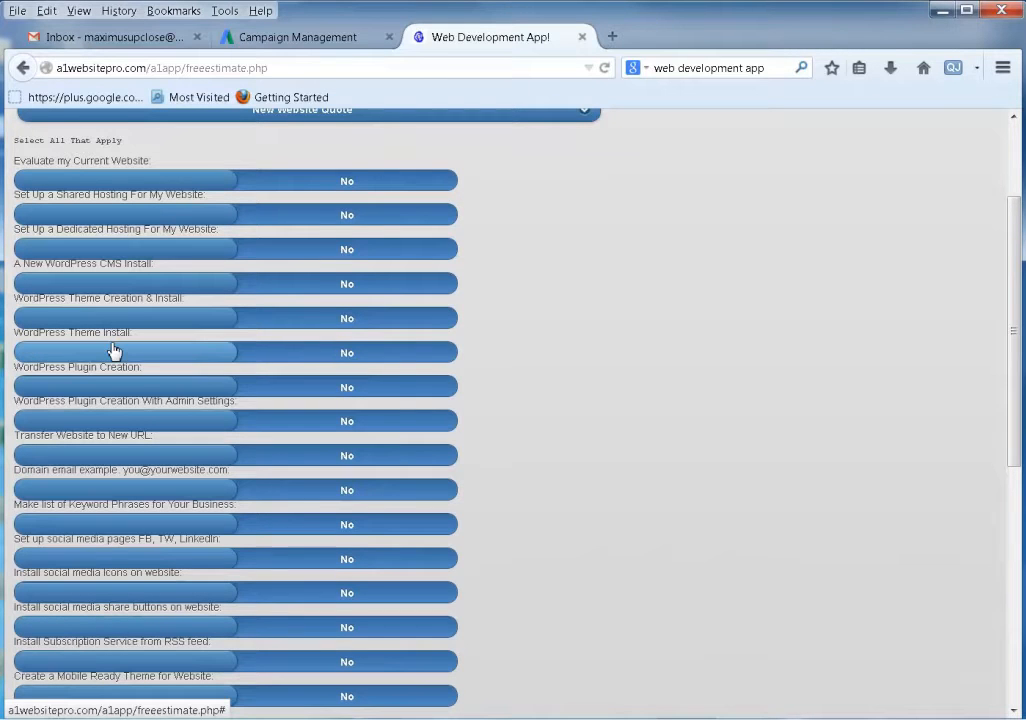
{"action": "left_click", "coordinate": [115, 352]}
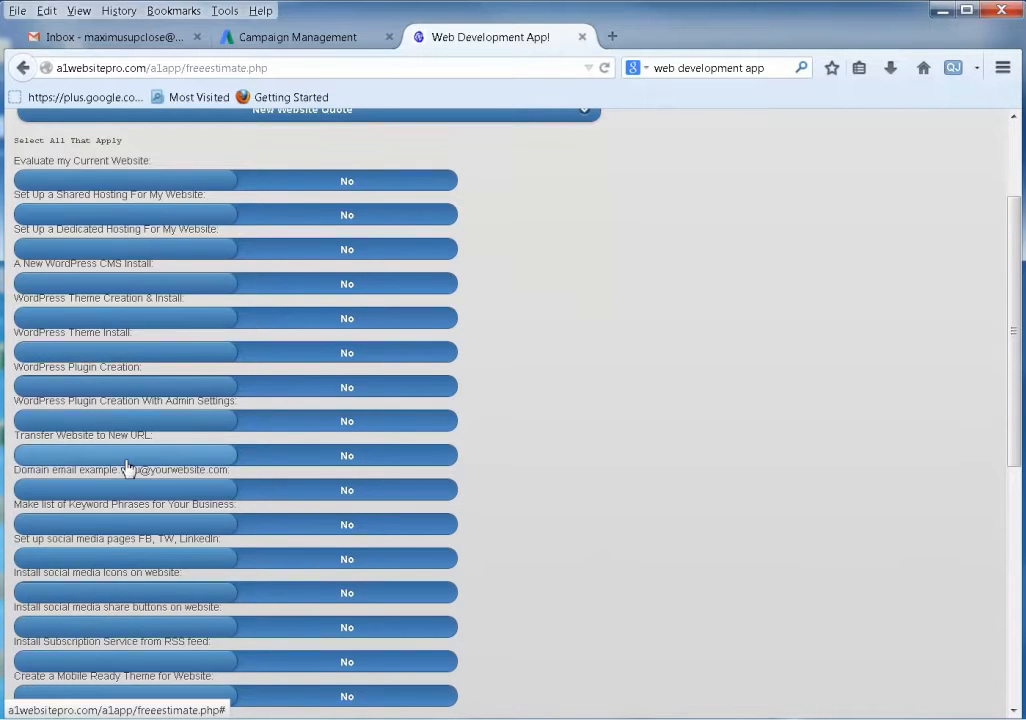
Set Transfer Website, Domain email, Keyword Phrases, Social media pages and Create a Video to Yes.
{"action": "left_click", "coordinate": [160, 456]}
{"action": "left_click", "coordinate": [158, 490]}
{"action": "left_click", "coordinate": [165, 526]}
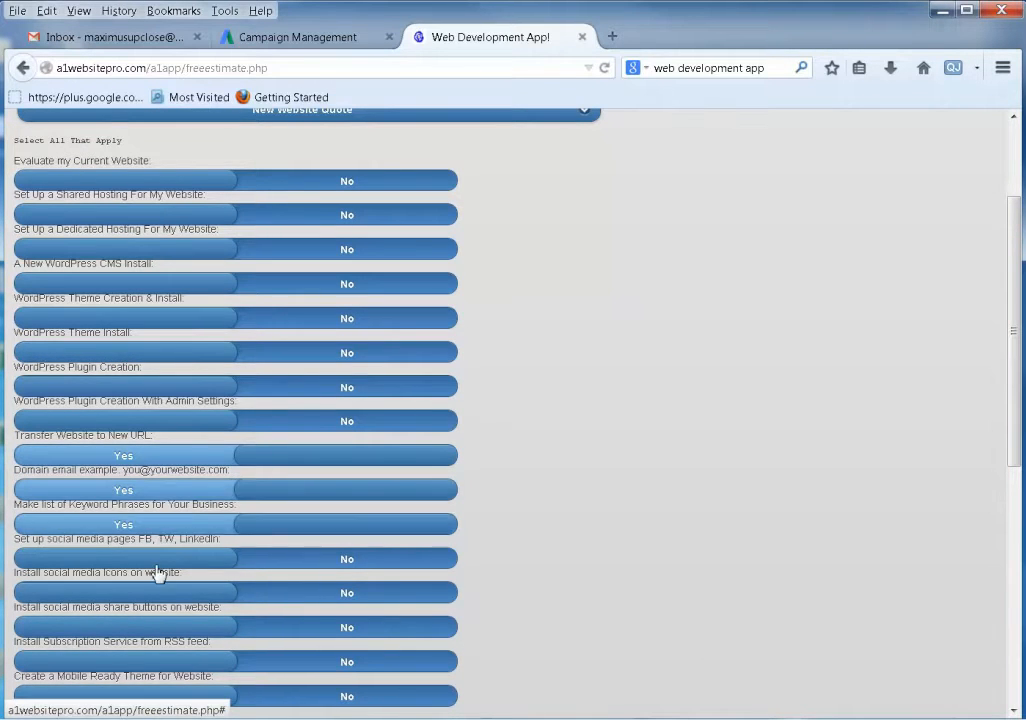
{"action": "left_click", "coordinate": [160, 559]}
{"action": "scroll", "coordinate": [585, 595], "scroll_direction": "down", "scroll_amount": 3}
{"action": "scroll", "coordinate": [572, 580], "scroll_direction": "down", "scroll_amount": 3}
{"action": "left_click", "coordinate": [190, 492]}
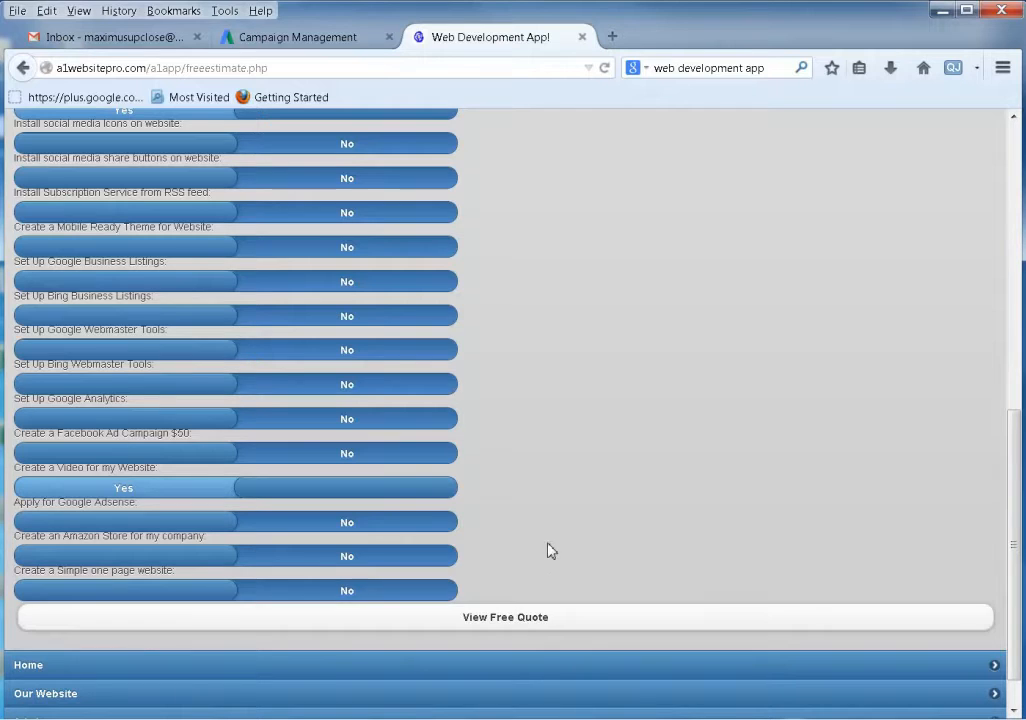
{"action": "scroll", "coordinate": [557, 537], "scroll_direction": "up", "scroll_amount": 10}
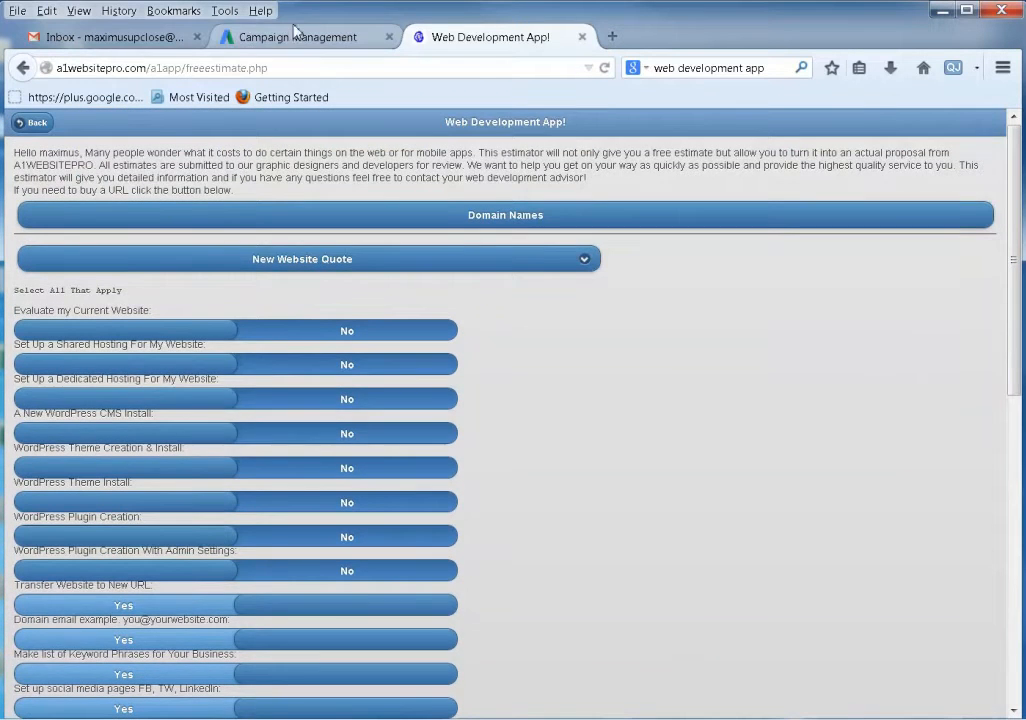
{"action": "left_click", "coordinate": [293, 37]}
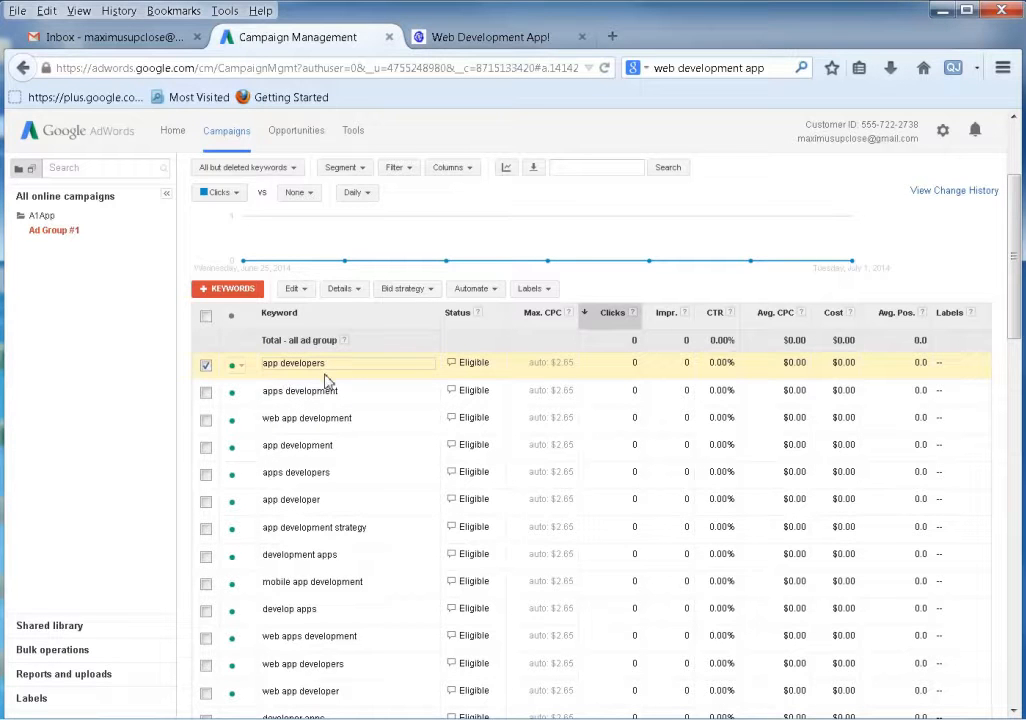
Glance at the free estimate form again, then return to Ad Group #1's AdWords keyword list.
{"action": "left_click", "coordinate": [452, 38]}
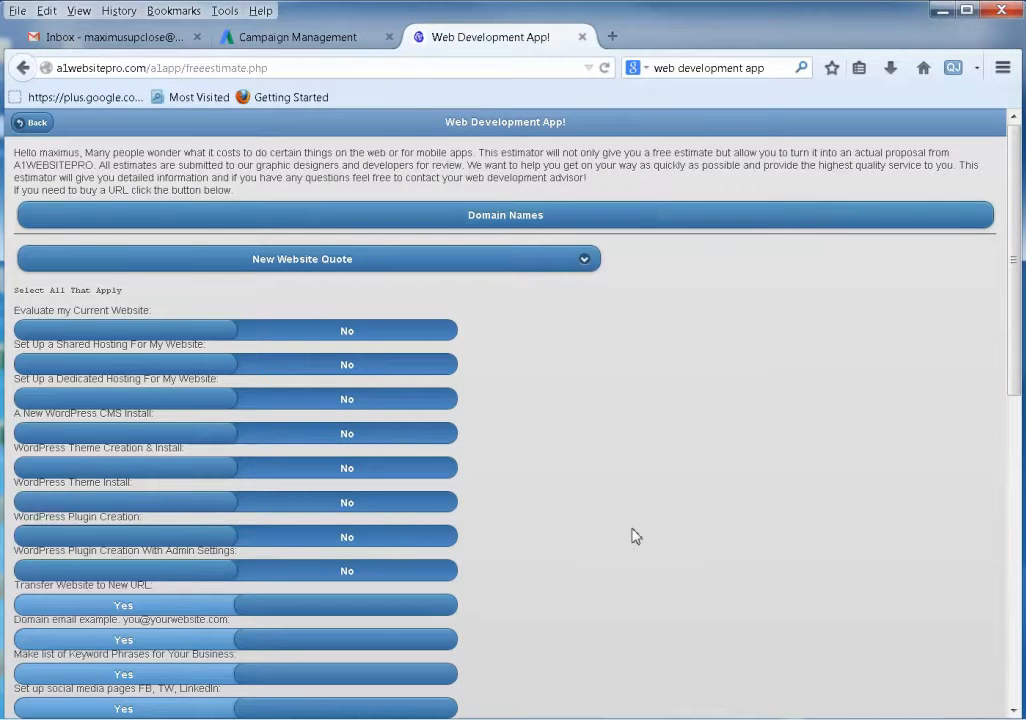
{"action": "left_click", "coordinate": [339, 37]}
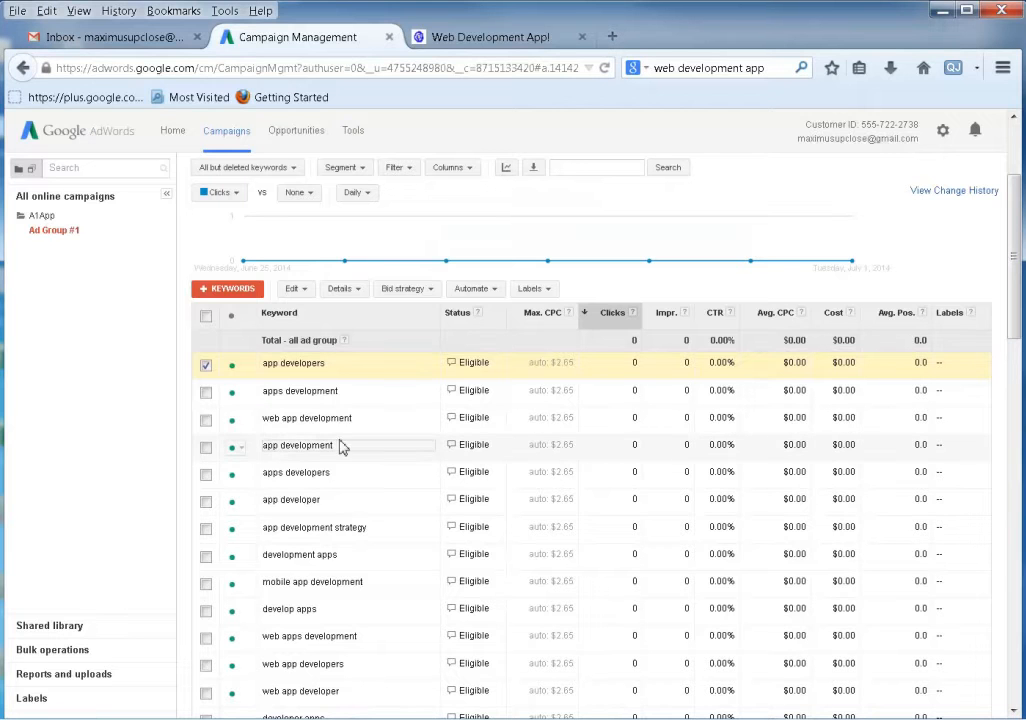
{"action": "scroll", "coordinate": [366, 476], "scroll_direction": "down", "scroll_amount": 3}
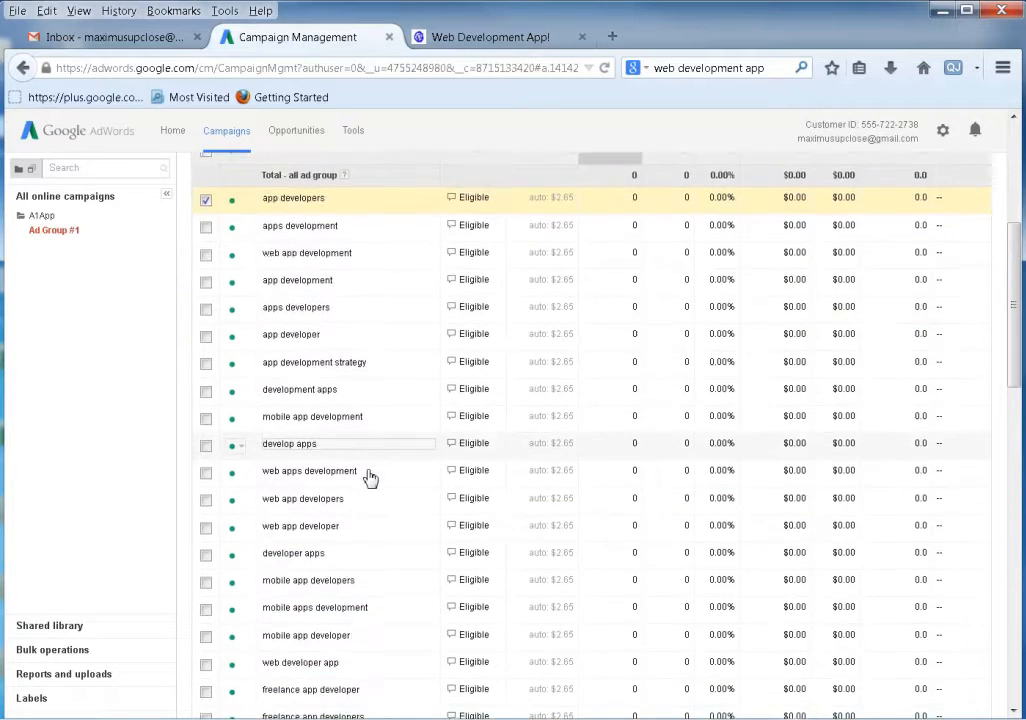
{"action": "scroll", "coordinate": [366, 477], "scroll_direction": "up", "scroll_amount": 5}
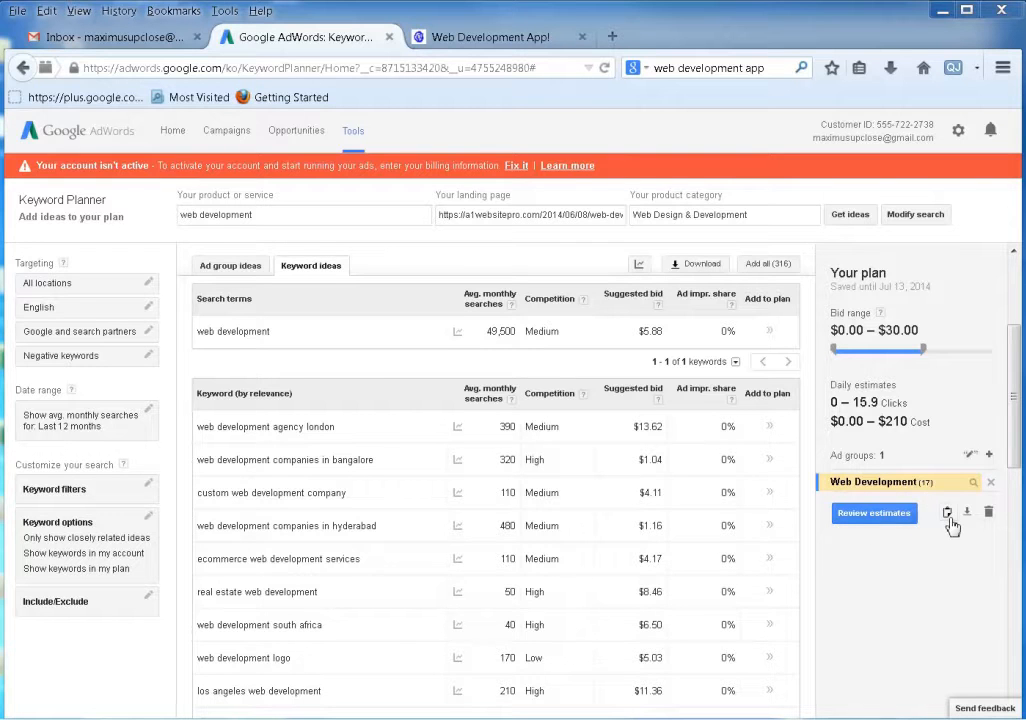
Review the Web Development plan's estimates: 17 keywords, 0–15.9 clicks and $0.00–$210 daily cost.
{"action": "left_click", "coordinate": [873, 514]}
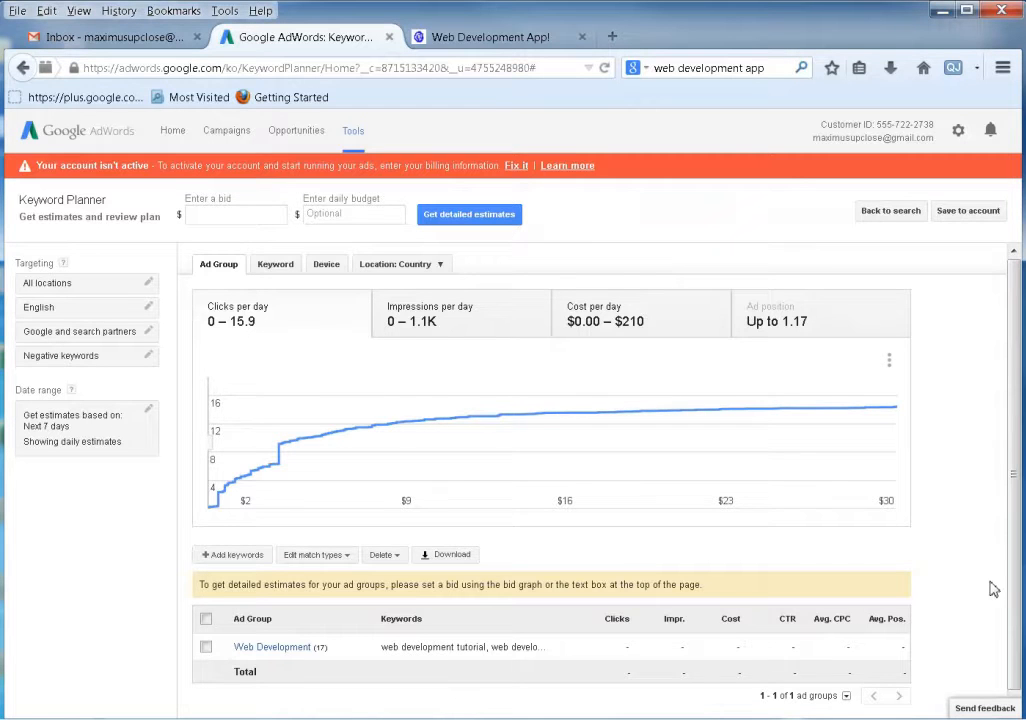
{"action": "scroll", "coordinate": [993, 590], "scroll_direction": "down", "scroll_amount": 1}
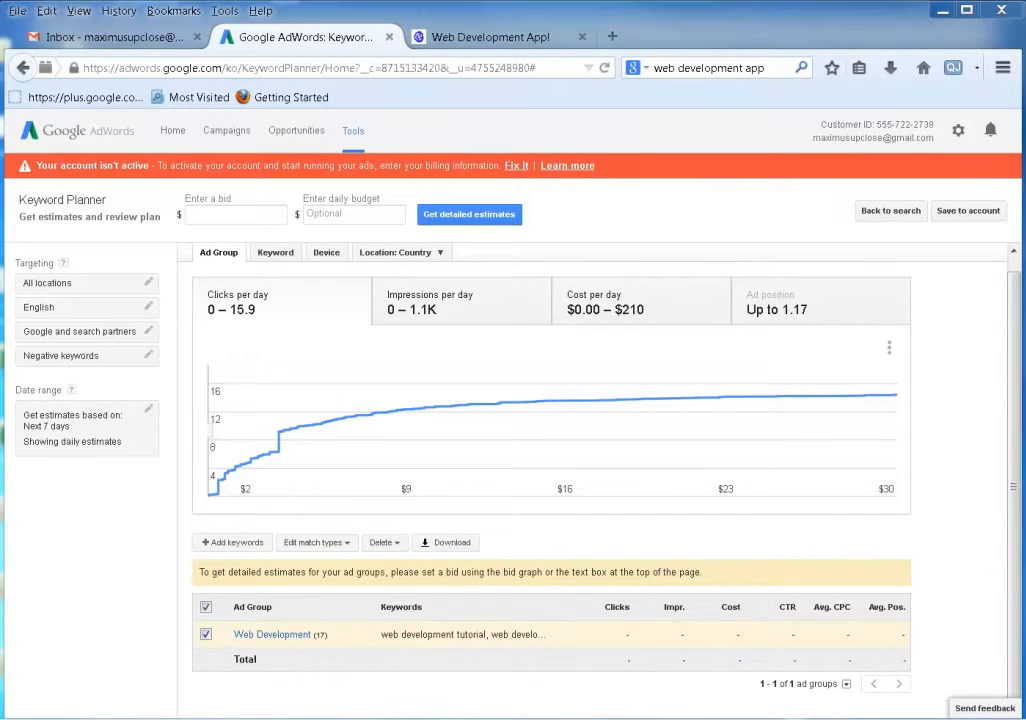
Save the Web Development plan's keywords into A1App's existing Ad Group #1 and view them.
{"action": "left_click", "coordinate": [960, 214]}
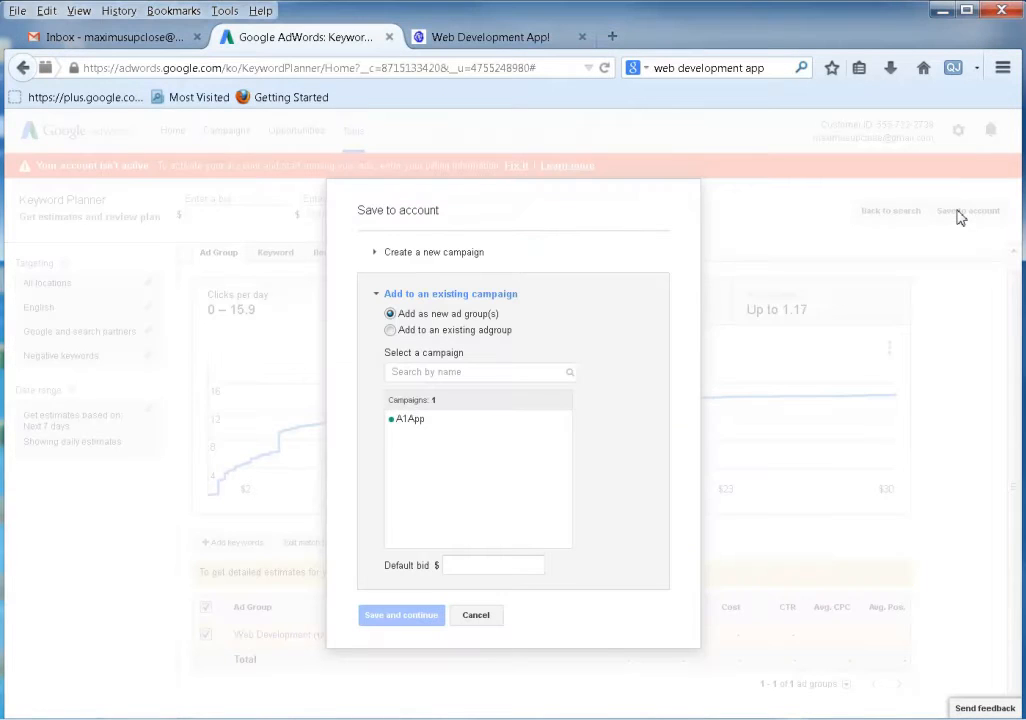
{"action": "left_click", "coordinate": [390, 330]}
{"action": "left_click", "coordinate": [410, 425]}
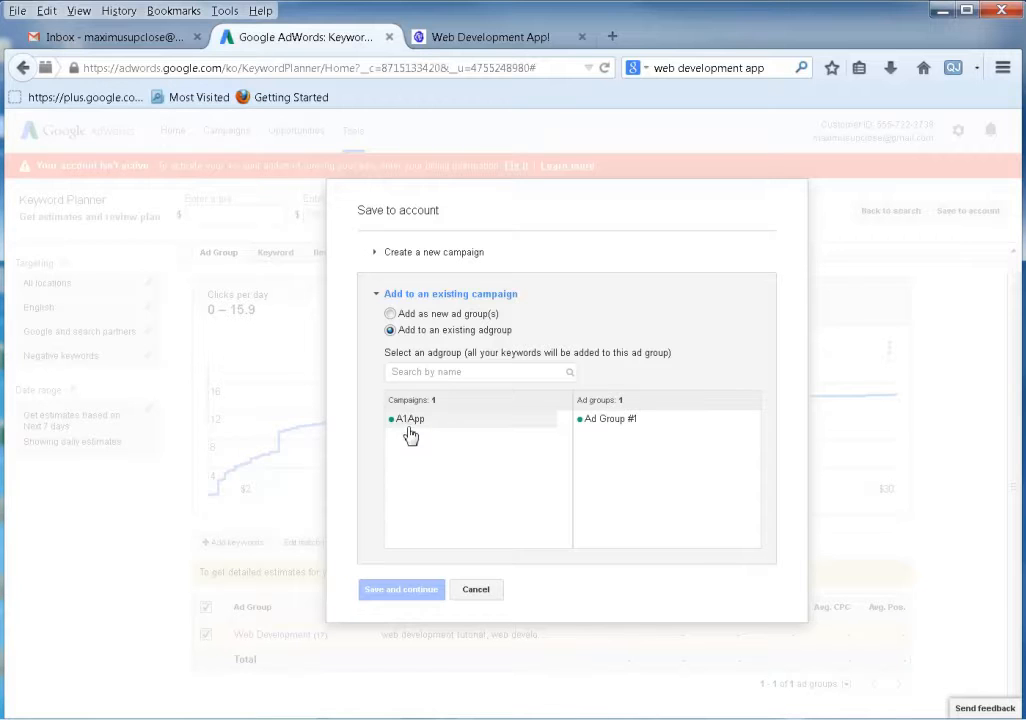
{"action": "left_click", "coordinate": [630, 428]}
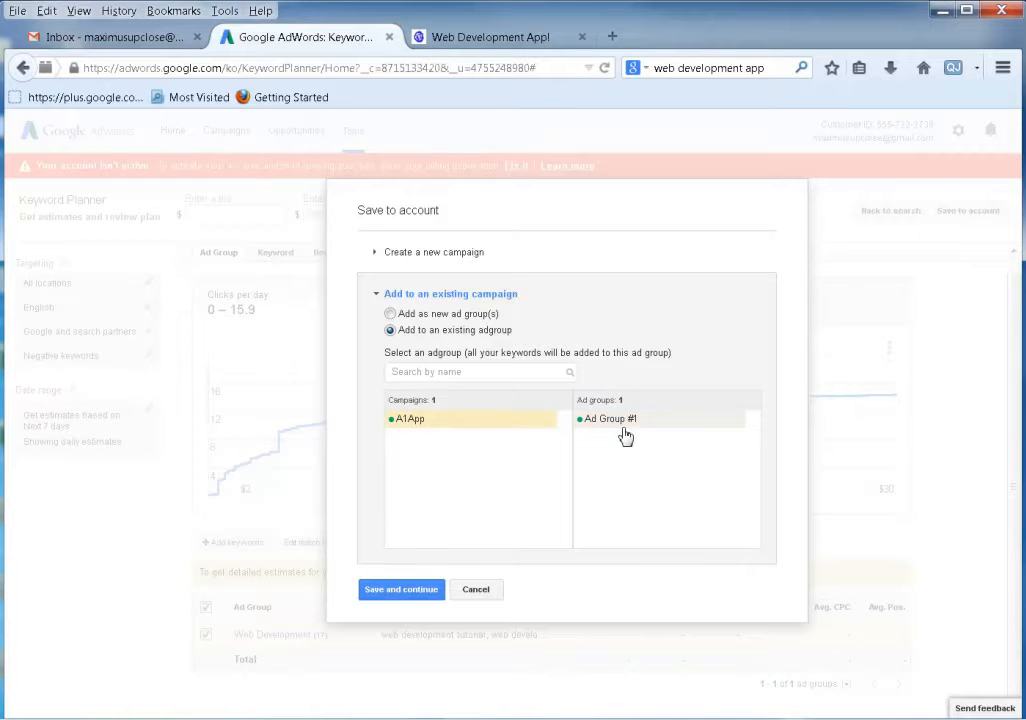
{"action": "left_click", "coordinate": [400, 590]}
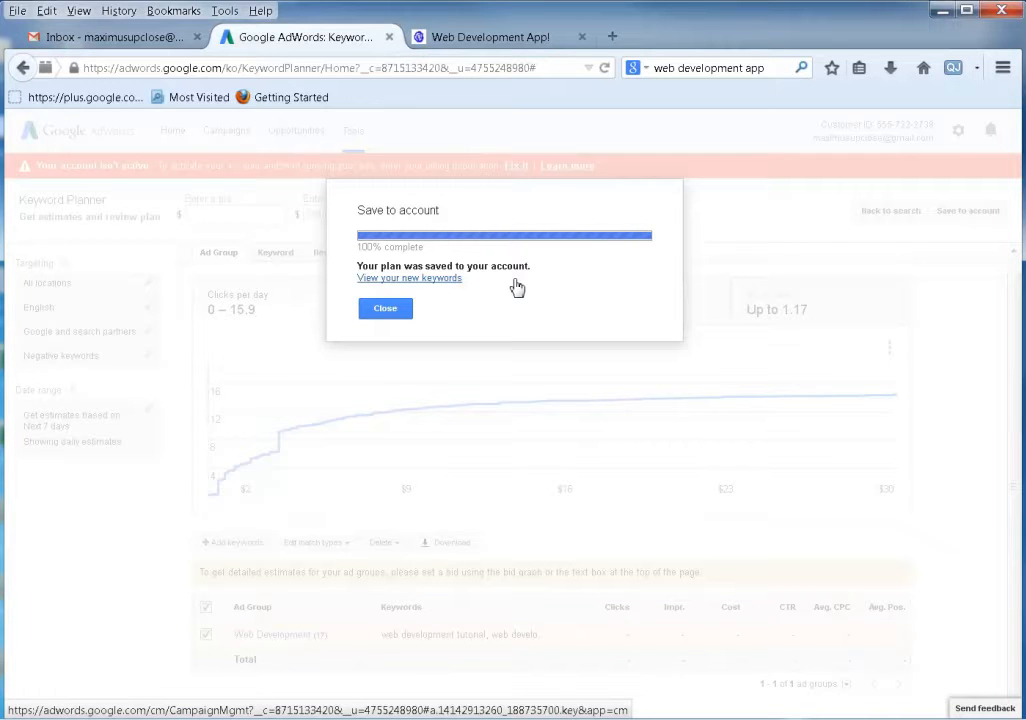
{"action": "left_click", "coordinate": [439, 279]}
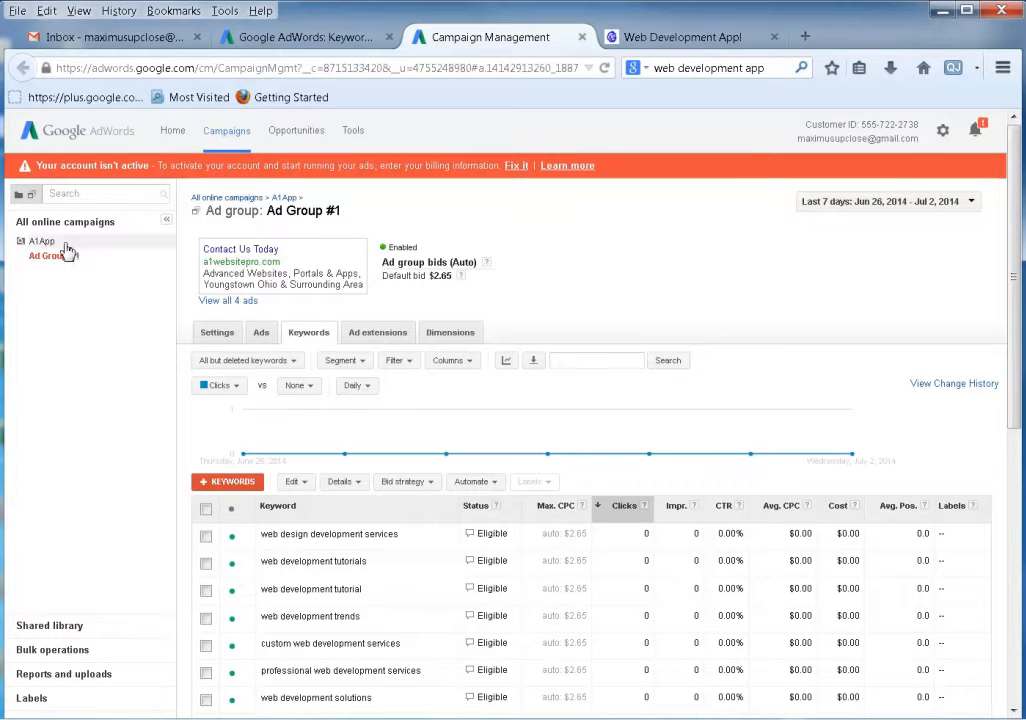
{"action": "left_click", "coordinate": [37, 255]}
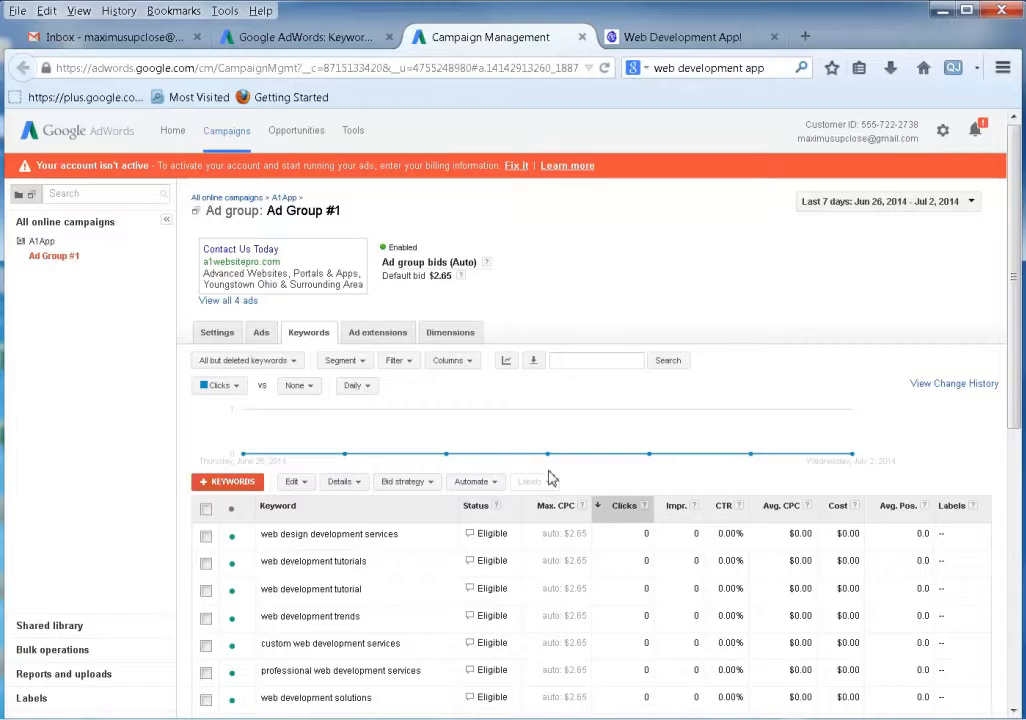
{"action": "scroll", "coordinate": [474, 474], "scroll_direction": "down", "scroll_amount": 4}
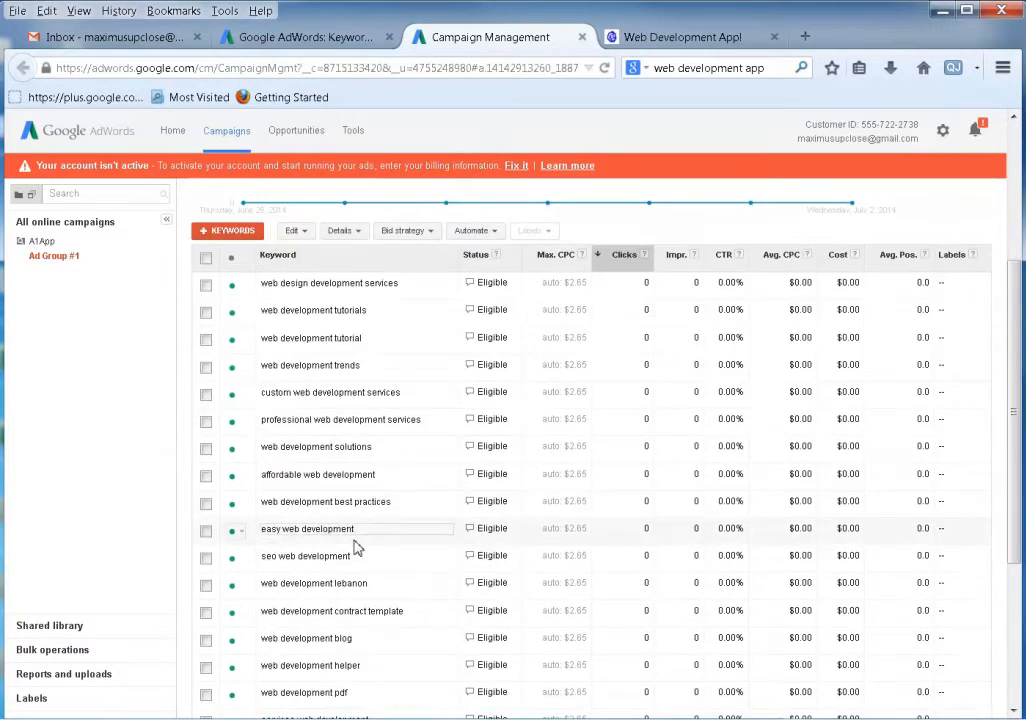
{"action": "scroll", "coordinate": [384, 485], "scroll_direction": "up", "scroll_amount": 3}
{"action": "scroll", "coordinate": [384, 485], "scroll_direction": "up", "scroll_amount": 2}
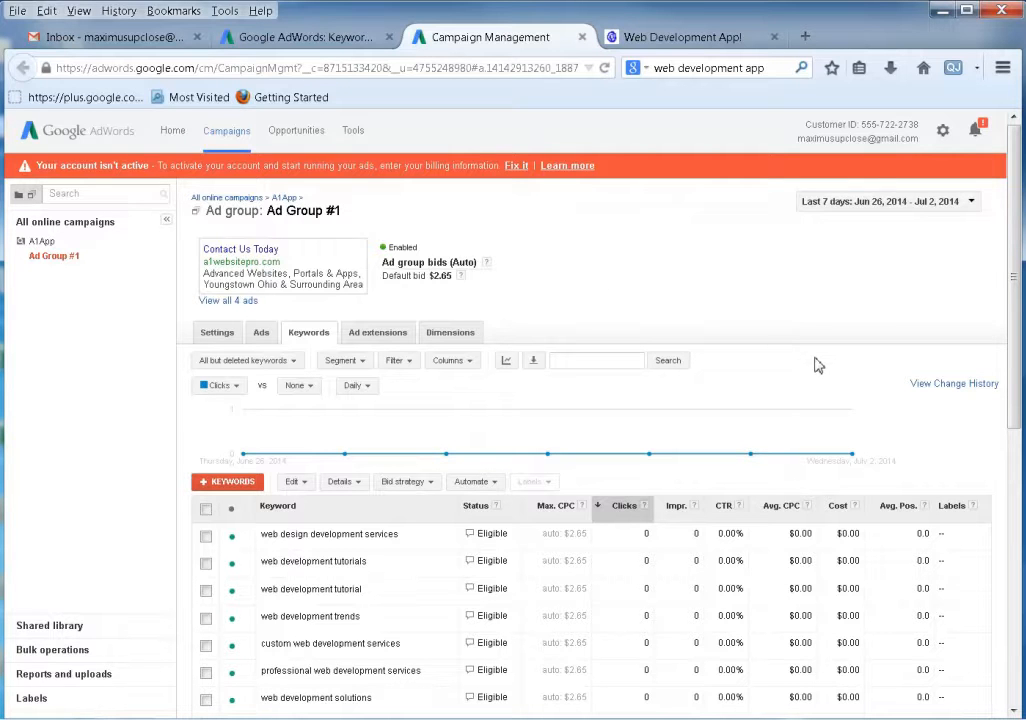
{"action": "scroll", "coordinate": [817, 365], "scroll_direction": "down", "scroll_amount": 4}
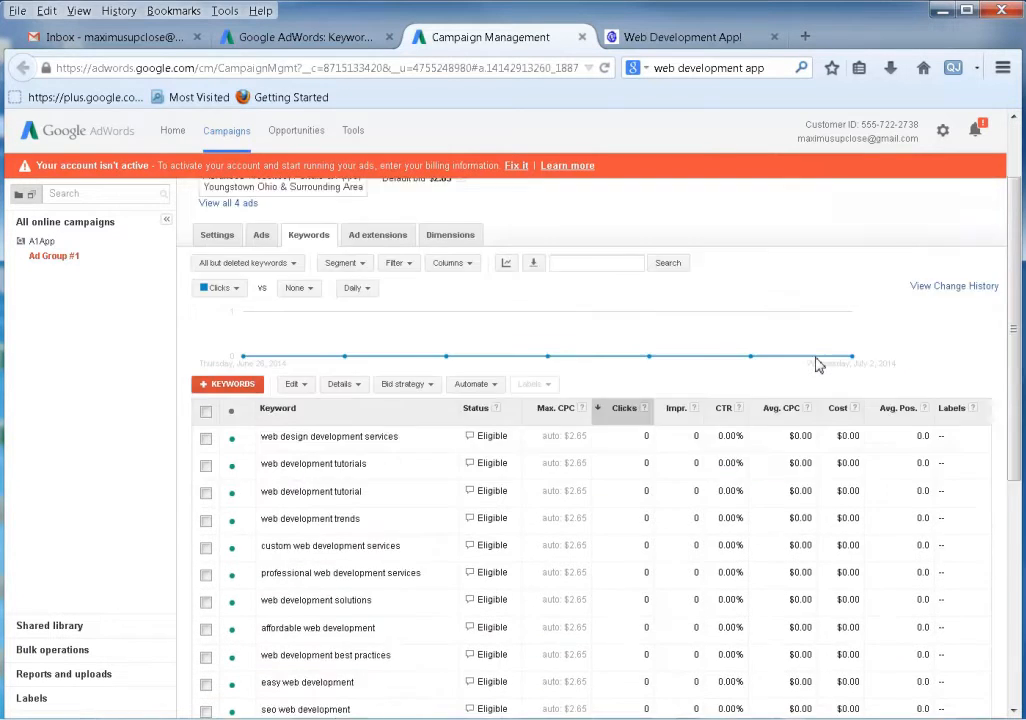
{"action": "scroll", "coordinate": [817, 365], "scroll_direction": "up", "scroll_amount": 5}
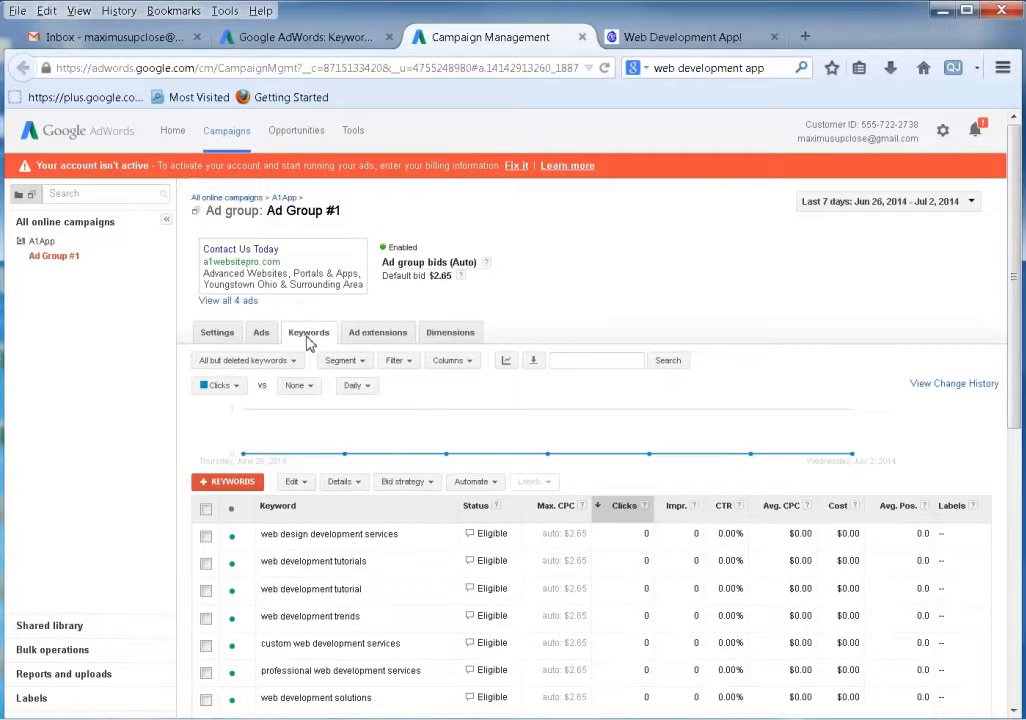
{"action": "scroll", "coordinate": [394, 467], "scroll_direction": "down", "scroll_amount": 3}
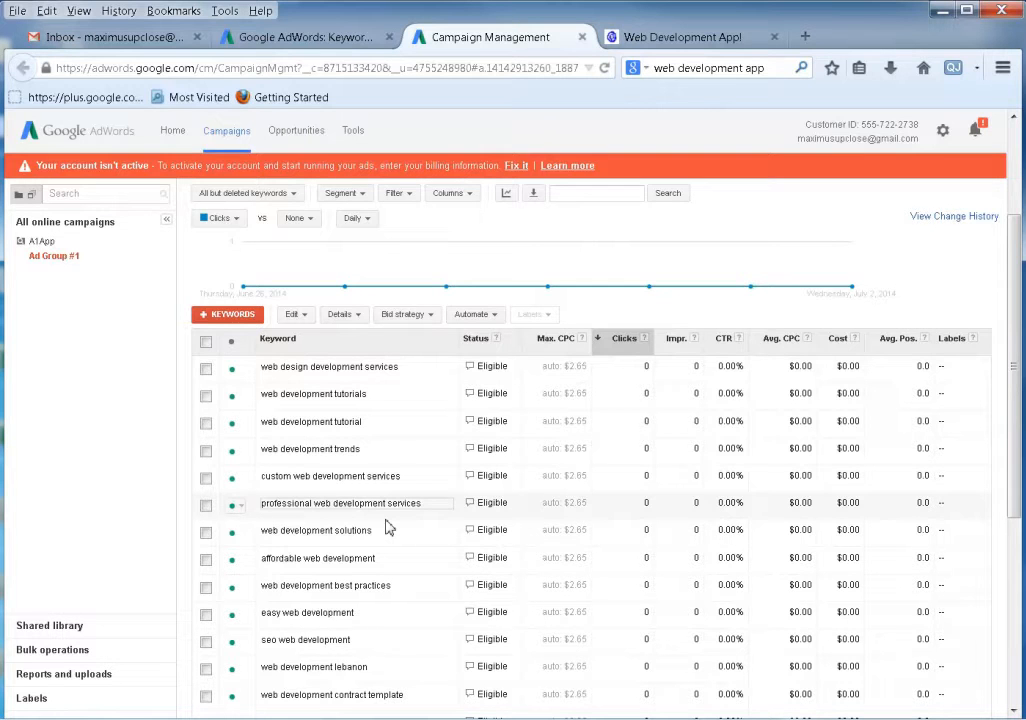
{"action": "scroll", "coordinate": [390, 528], "scroll_direction": "up", "scroll_amount": 3}
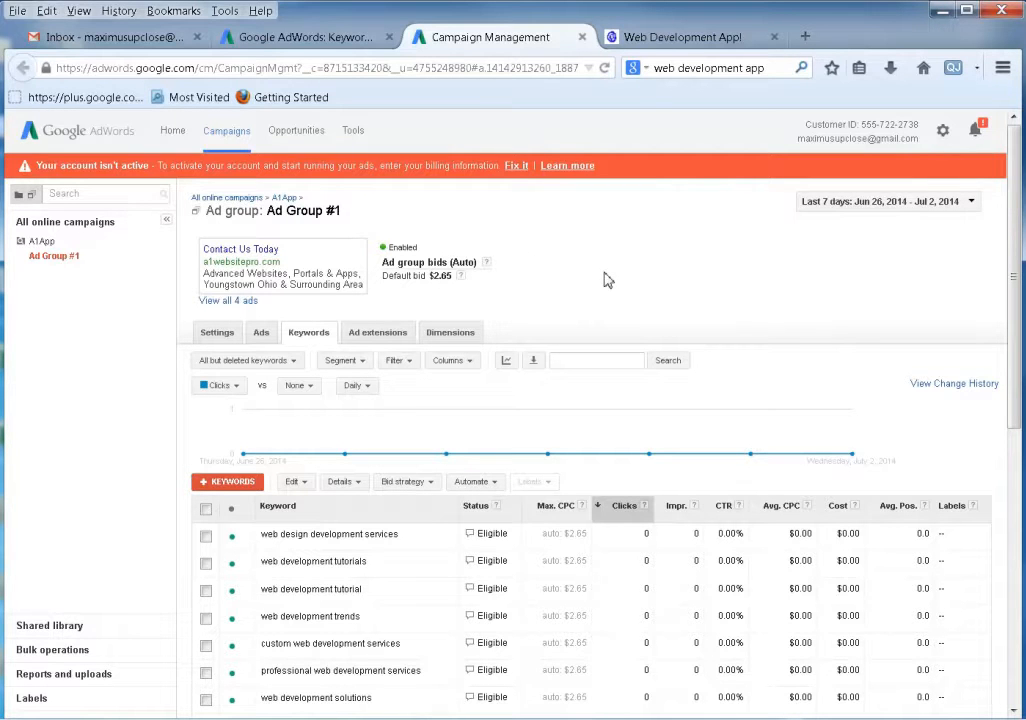
List Ad Group #1's ads and scroll to check all four show Approved.
{"action": "left_click", "coordinate": [263, 335]}
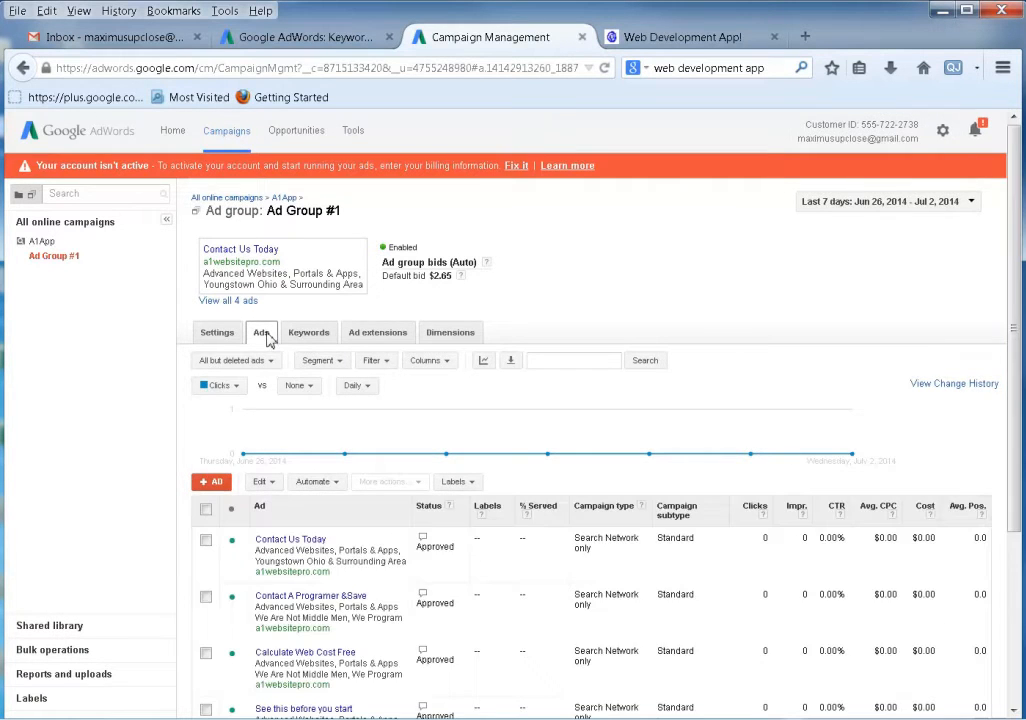
{"action": "scroll", "coordinate": [427, 475], "scroll_direction": "down", "scroll_amount": 3}
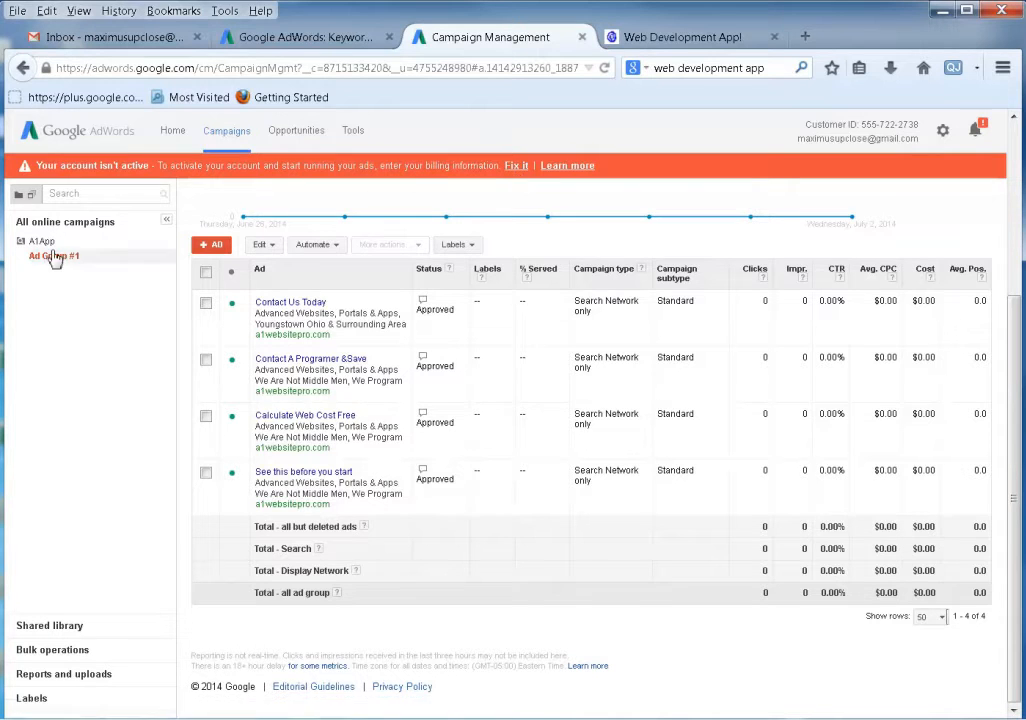
Move from A1App and Ad Group #1 to the All online campaigns campaign list.
{"action": "left_click", "coordinate": [22, 243]}
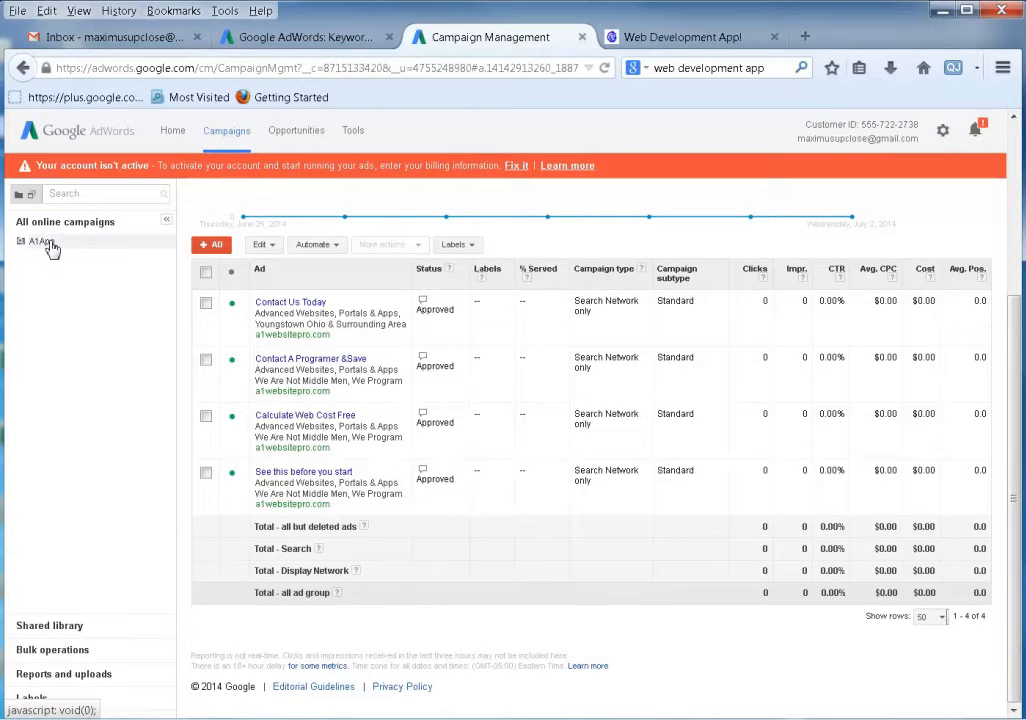
{"action": "left_click", "coordinate": [48, 243]}
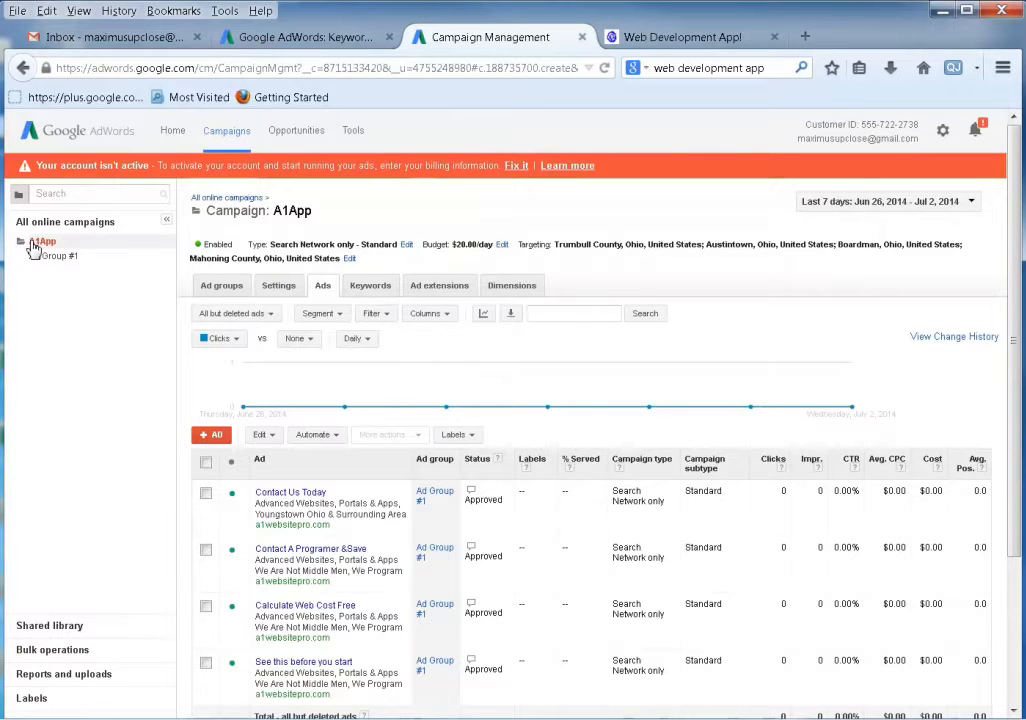
{"action": "left_click", "coordinate": [40, 256]}
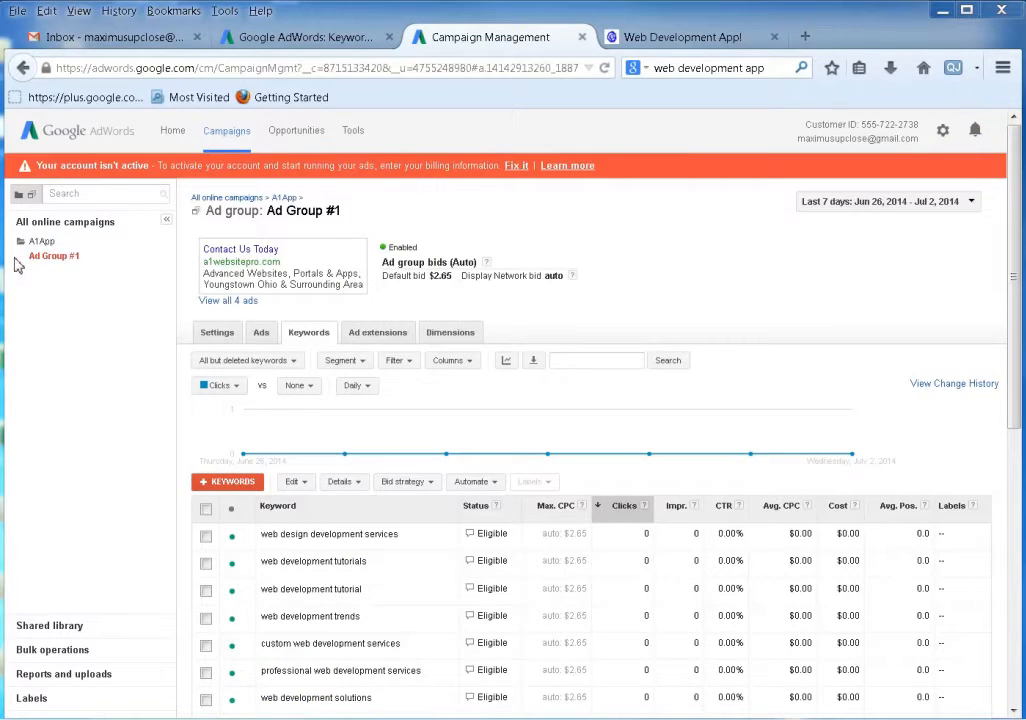
{"action": "left_click", "coordinate": [41, 242]}
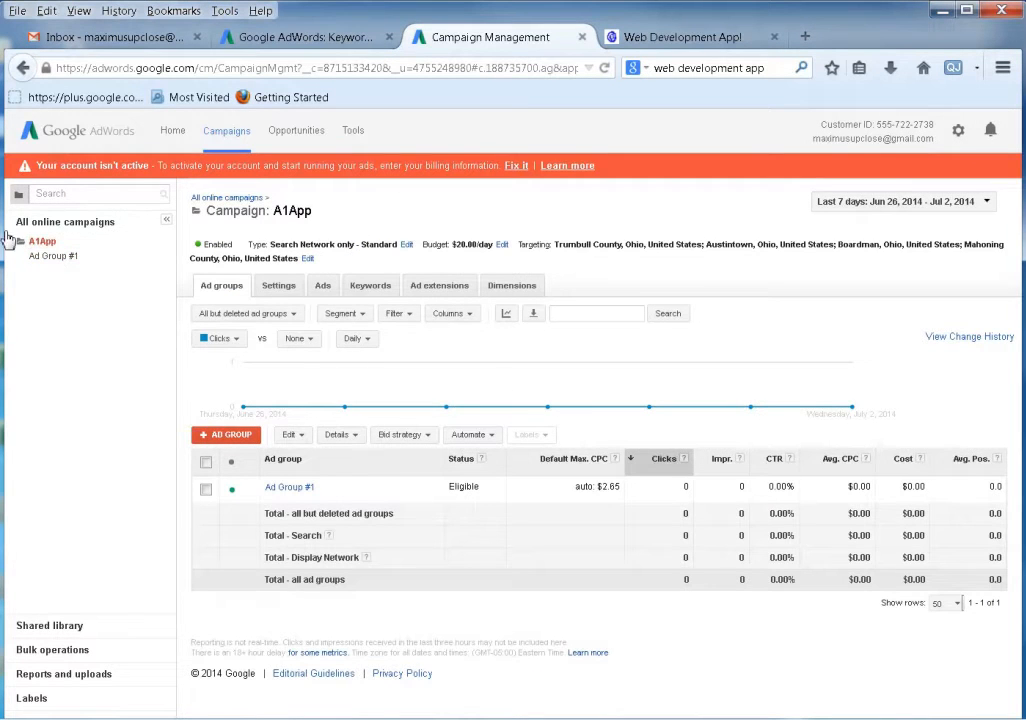
{"action": "left_click", "coordinate": [47, 226]}
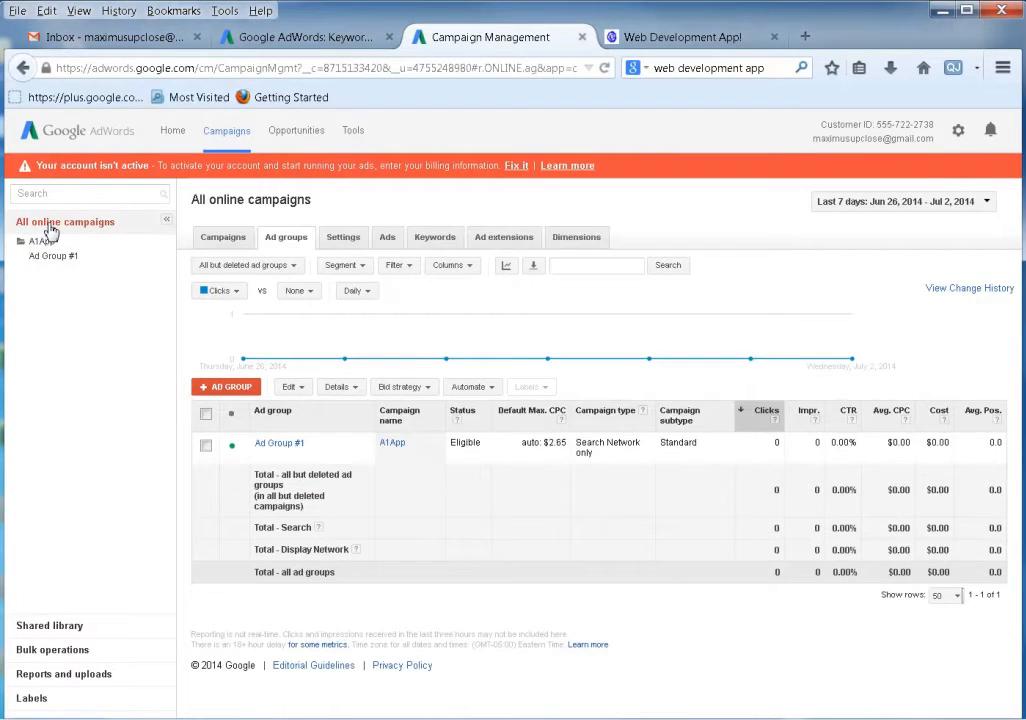
{"action": "left_click", "coordinate": [232, 238]}
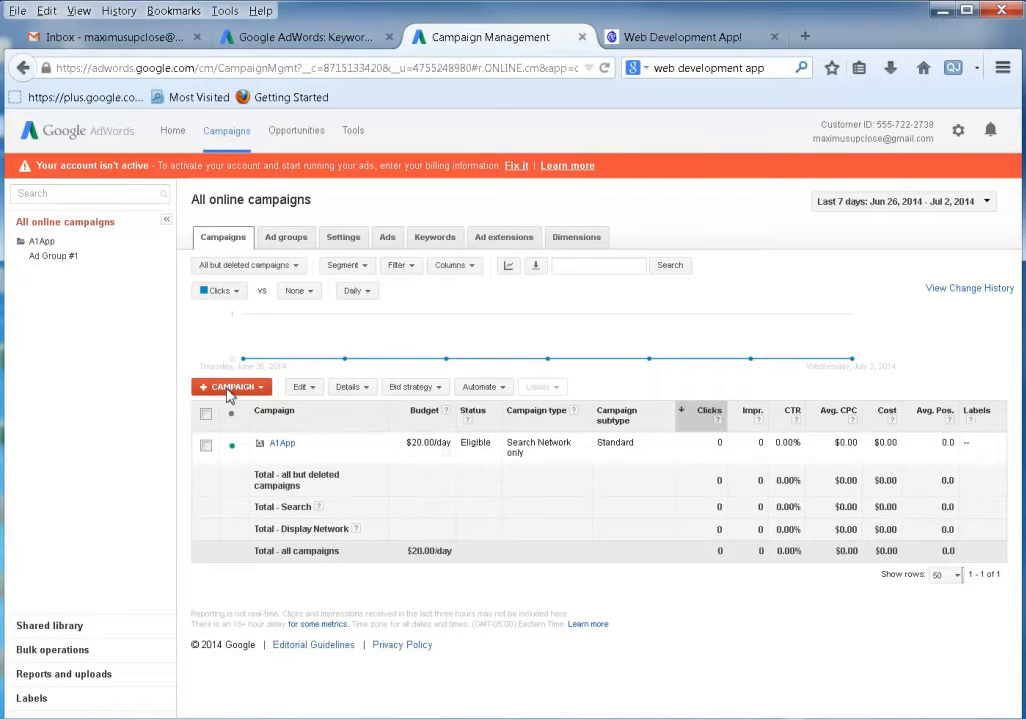
Create a Search Network with Display Select campaign and rename Campaign #1 to 'New Campaign'.
{"action": "left_click", "coordinate": [229, 390]}
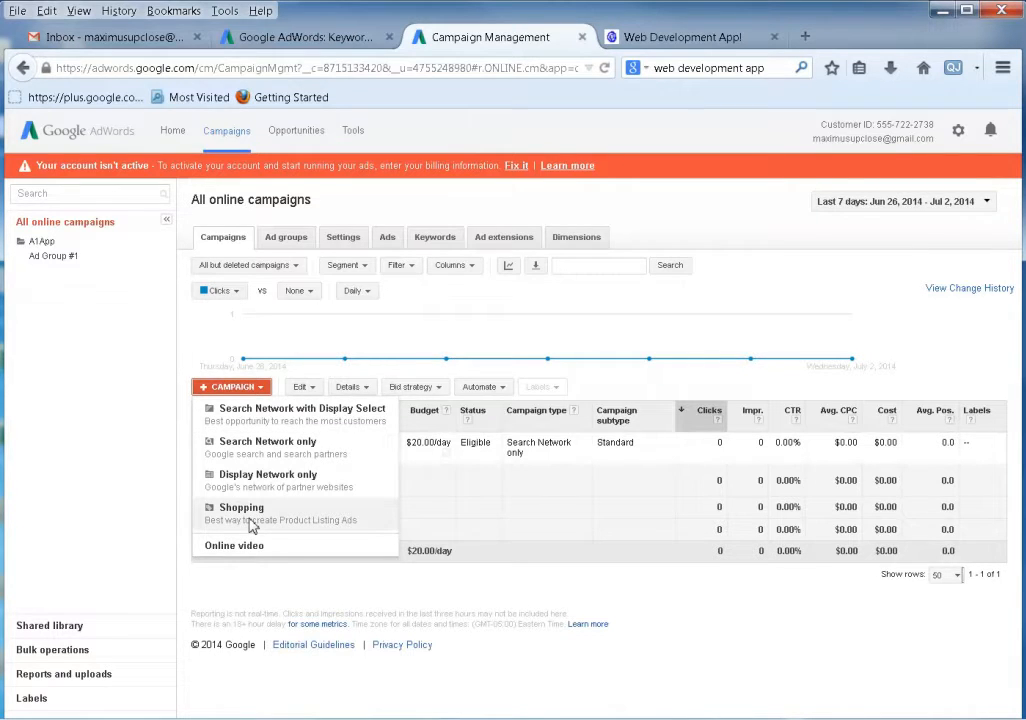
{"action": "left_click", "coordinate": [273, 419]}
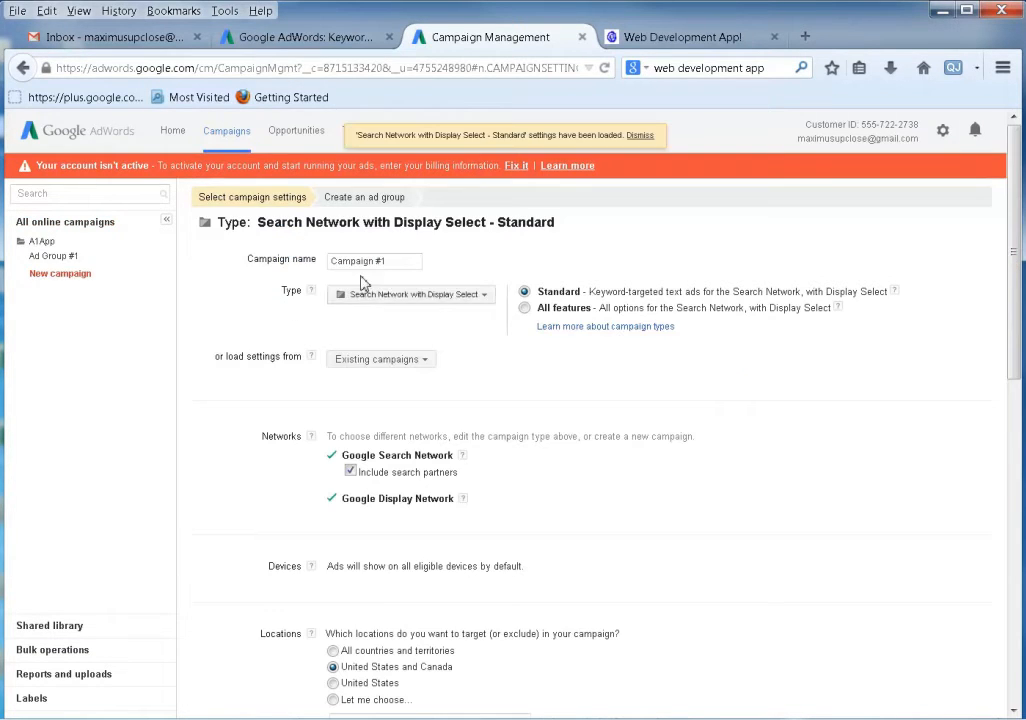
{"action": "left_click_drag", "start_coordinate": [412, 260], "coordinate": [96, 243]}
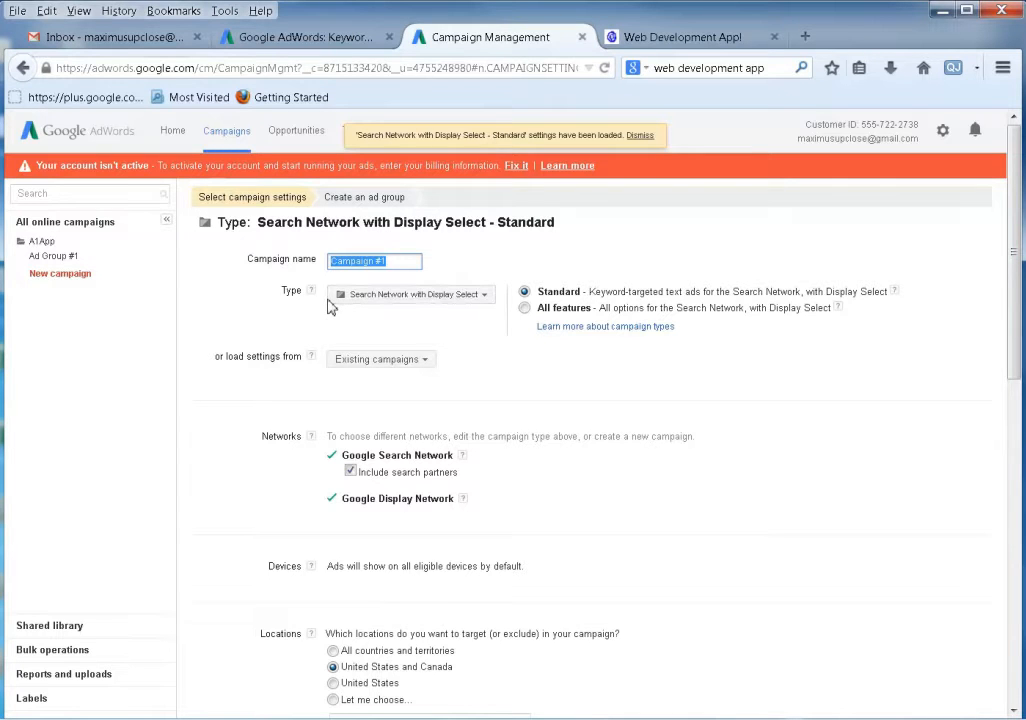
{"action": "type", "text": "New"}
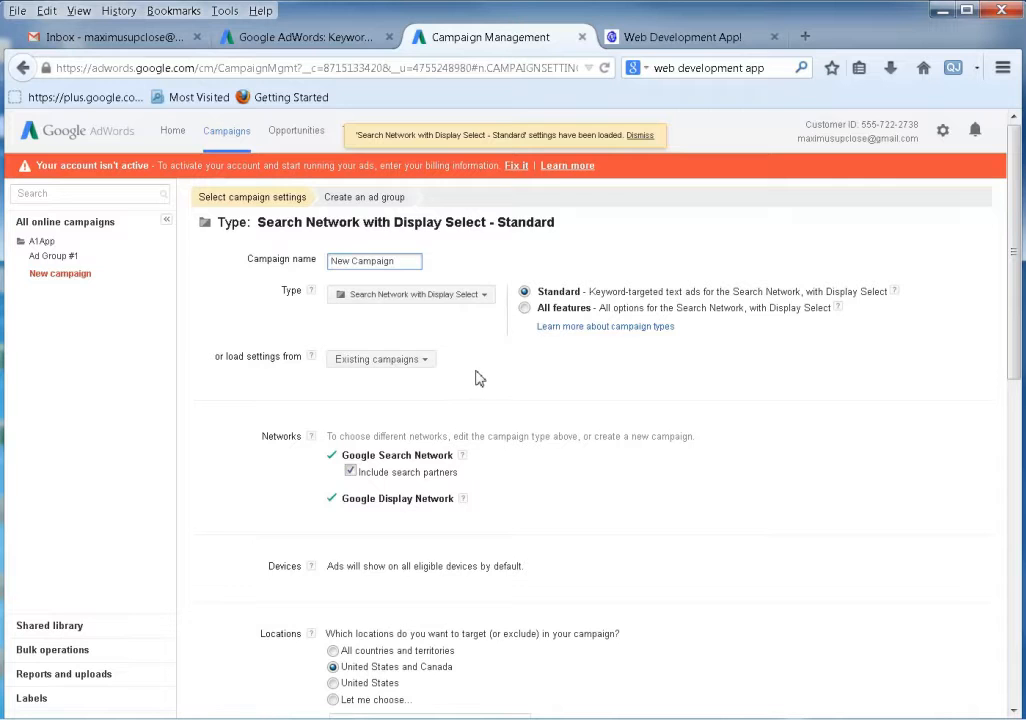
{"action": "scroll", "coordinate": [477, 380], "scroll_direction": "down", "scroll_amount": 1}
{"action": "scroll", "coordinate": [477, 380], "scroll_direction": "down", "scroll_amount": 4}
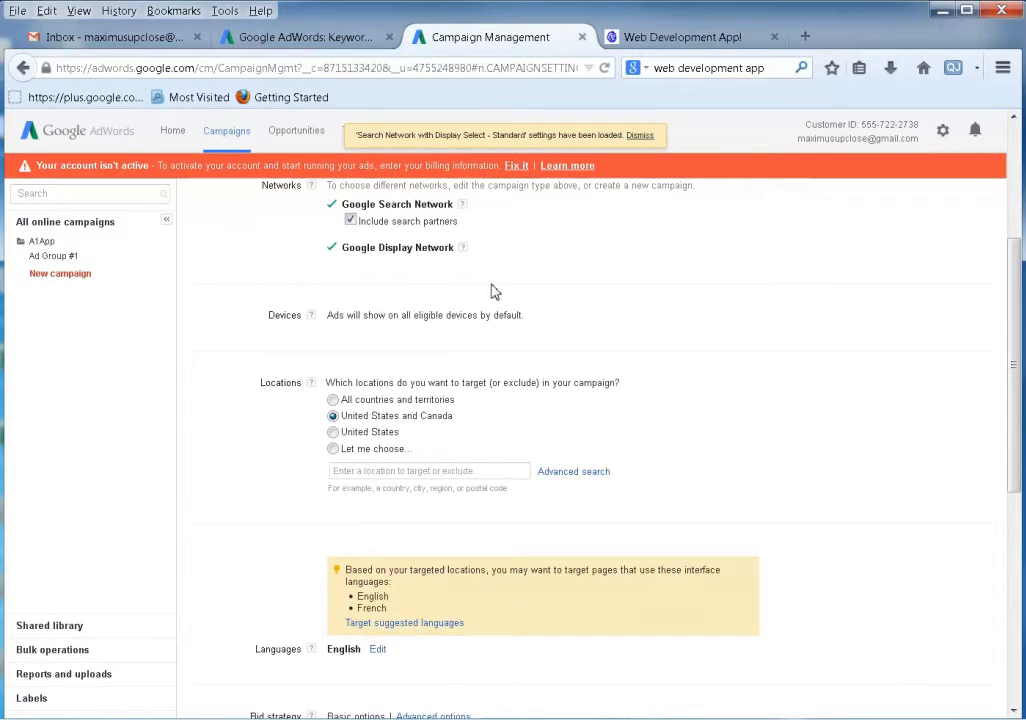
{"action": "scroll", "coordinate": [505, 558], "scroll_direction": "down", "scroll_amount": 8}
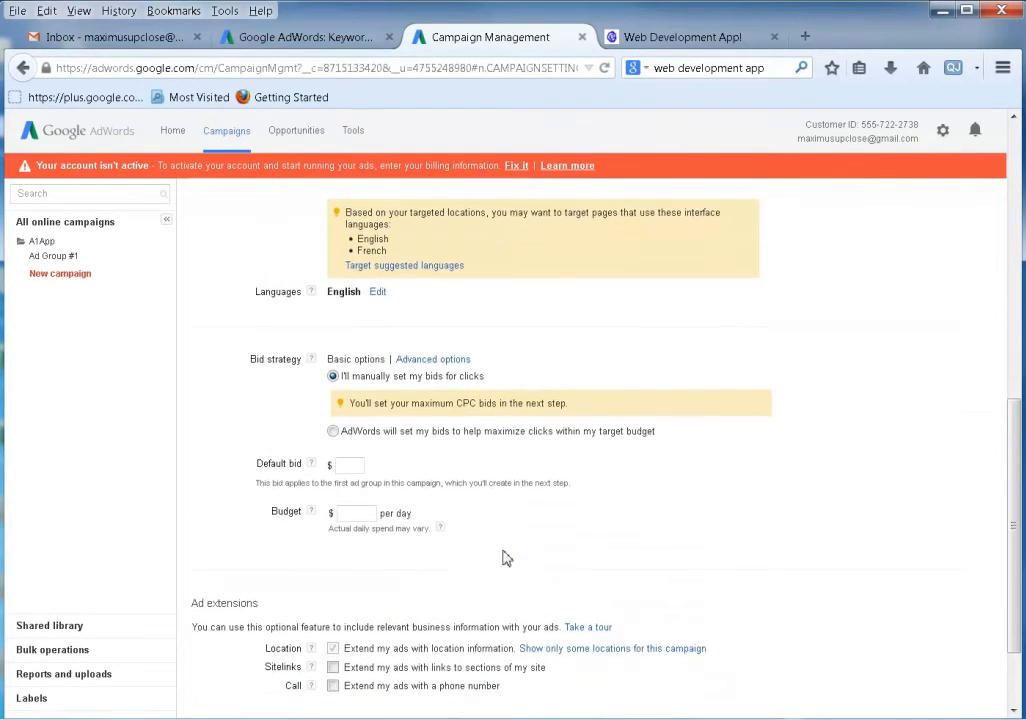
Set a $20 daily budget and let AdWords set bids automatically.
{"action": "left_click", "coordinate": [357, 404]}
{"action": "type", "text": "20"}
{"action": "left_click", "coordinate": [347, 356]}
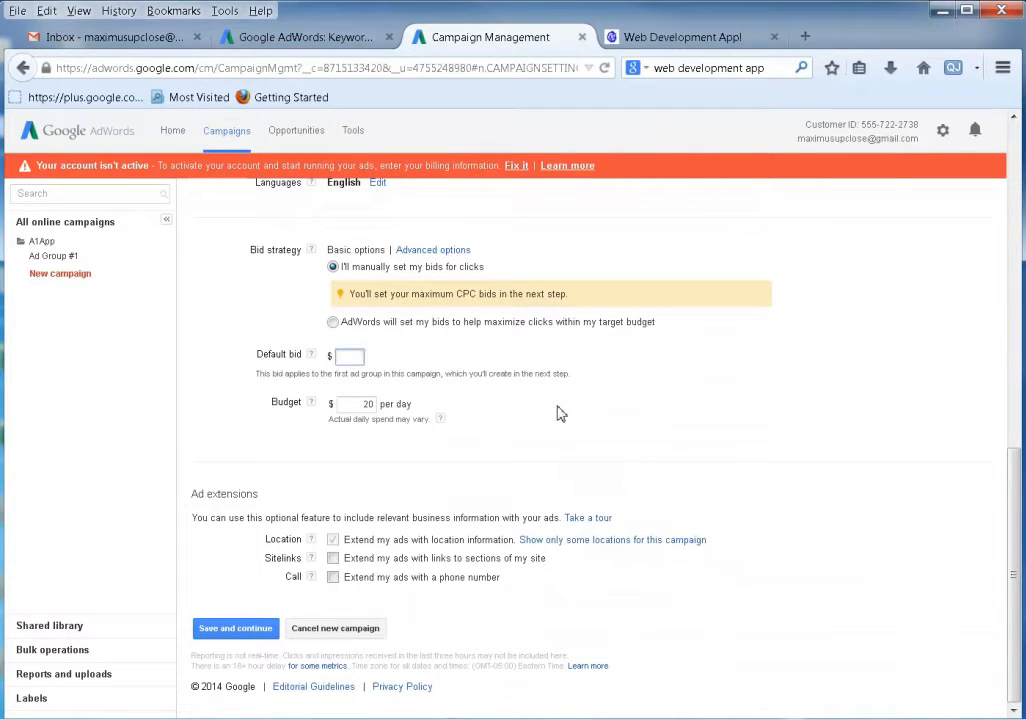
{"action": "left_click", "coordinate": [350, 356]}
{"action": "type", "text": ".61"}
{"action": "left_click", "coordinate": [334, 322]}
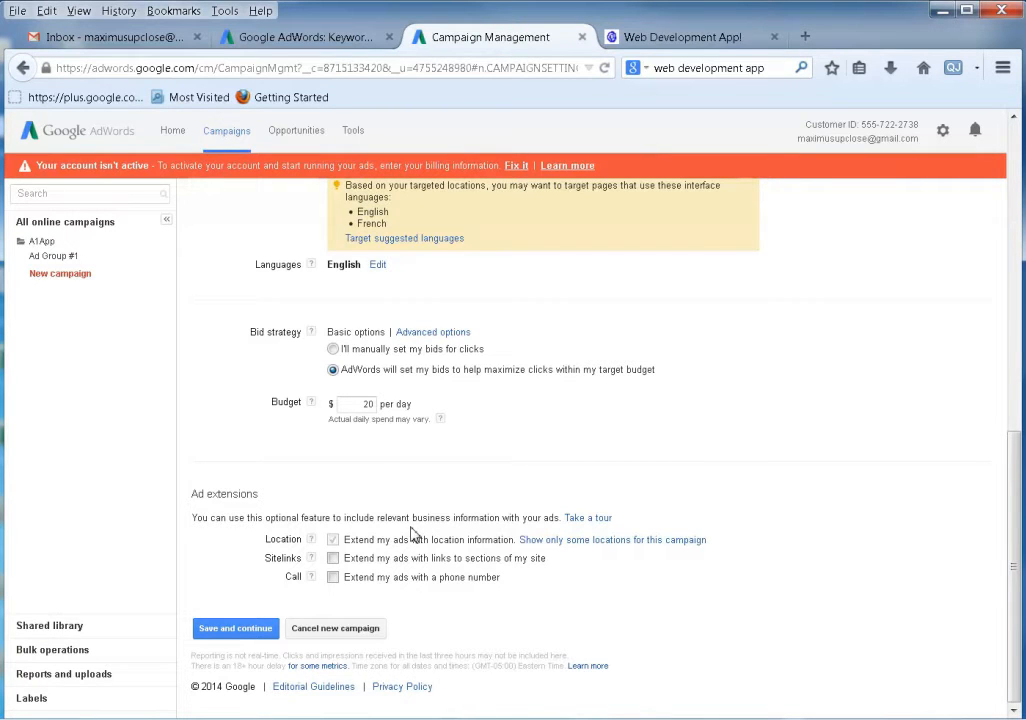
Leave sitelink and phone number extensions off and save the campaign settings.
{"action": "left_click", "coordinate": [333, 540]}
{"action": "left_click", "coordinate": [333, 559]}
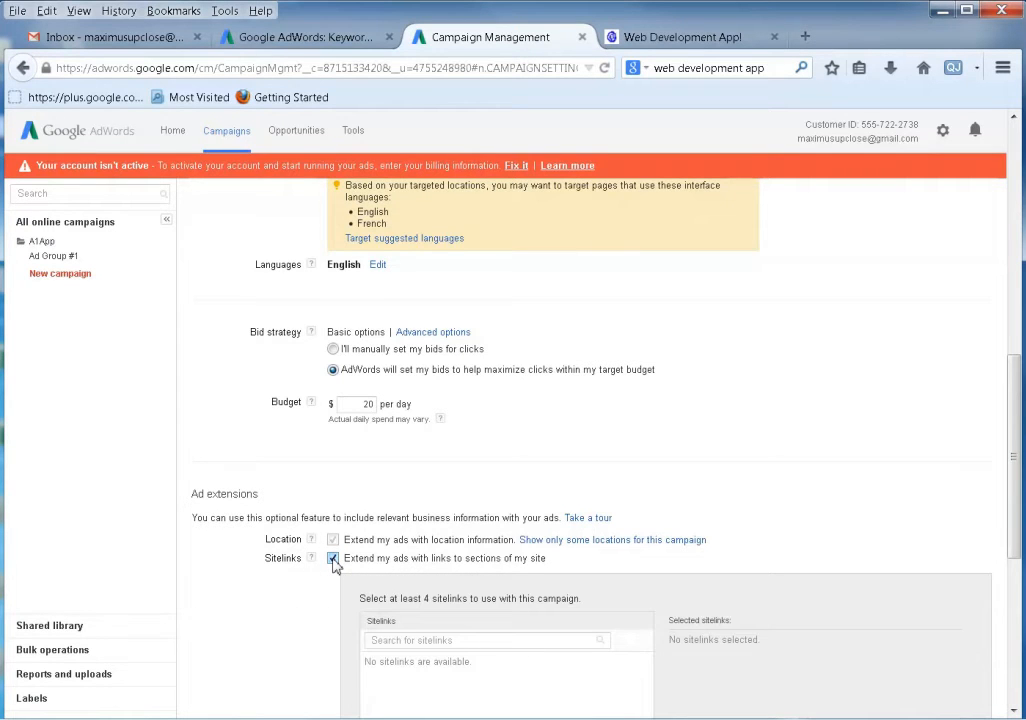
{"action": "scroll", "coordinate": [300, 550], "scroll_direction": "down", "scroll_amount": 3}
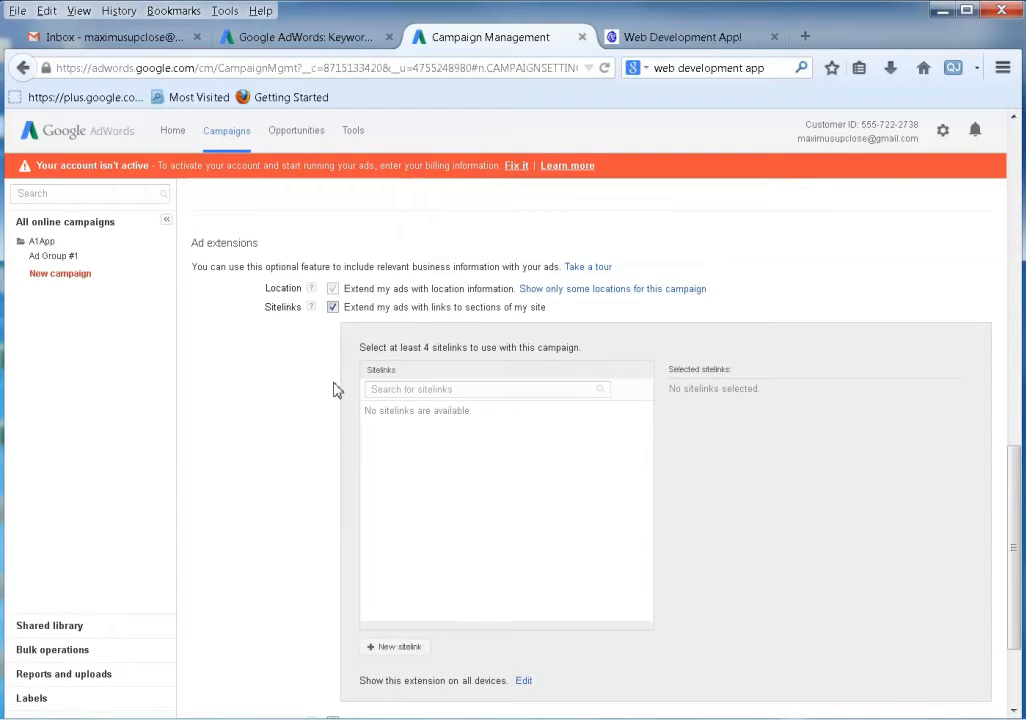
{"action": "left_click", "coordinate": [333, 309]}
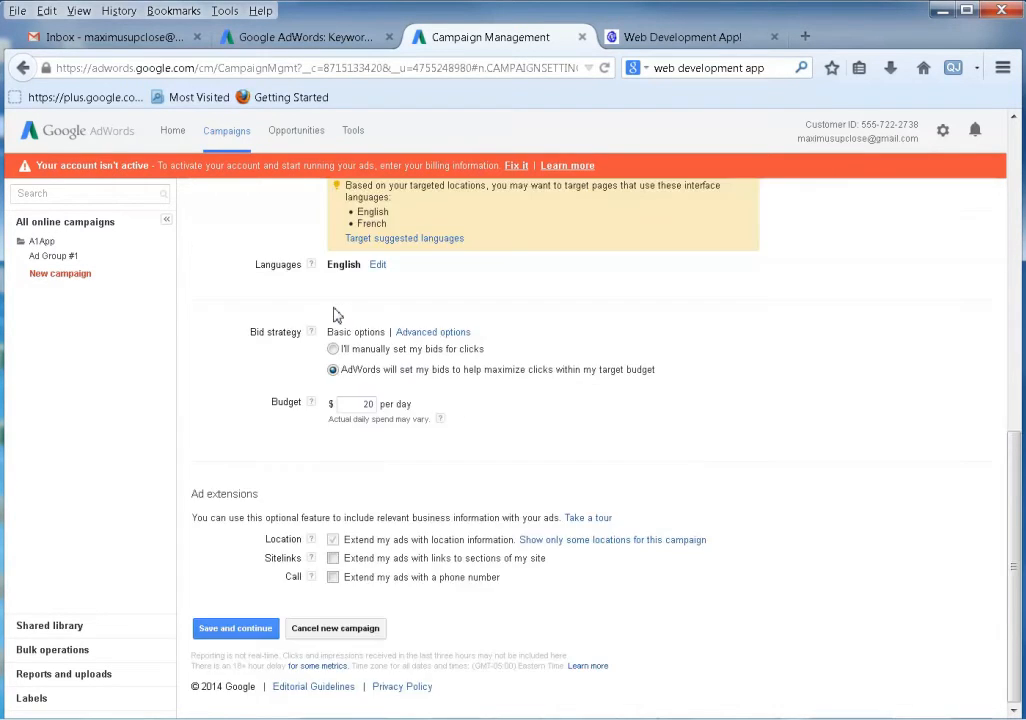
{"action": "left_click", "coordinate": [333, 579]}
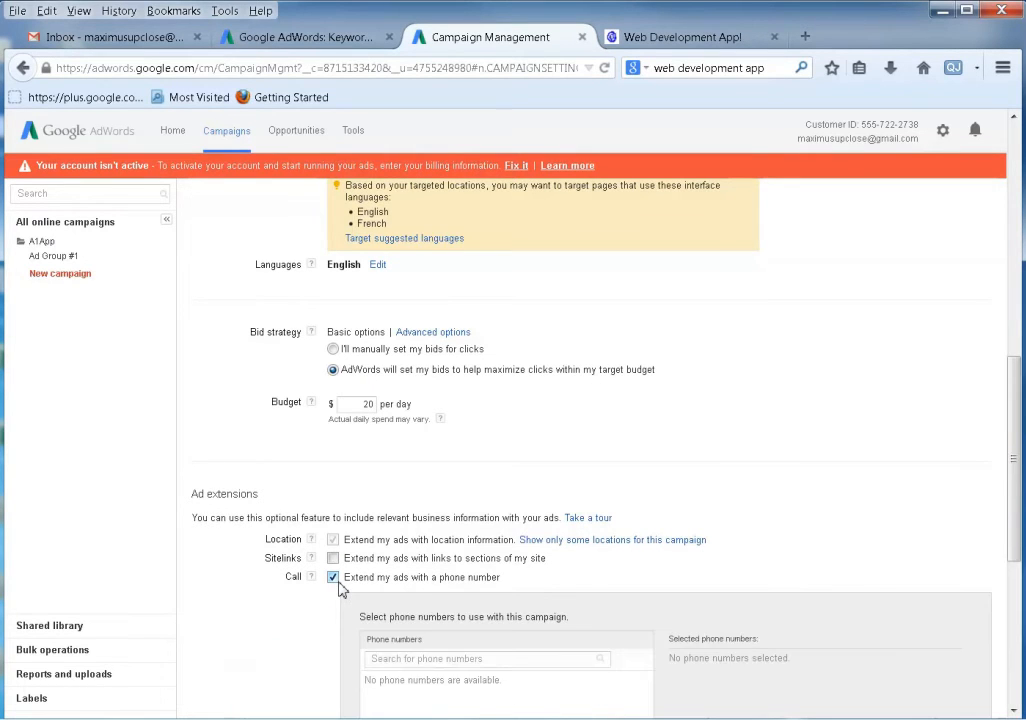
{"action": "left_click", "coordinate": [333, 494]}
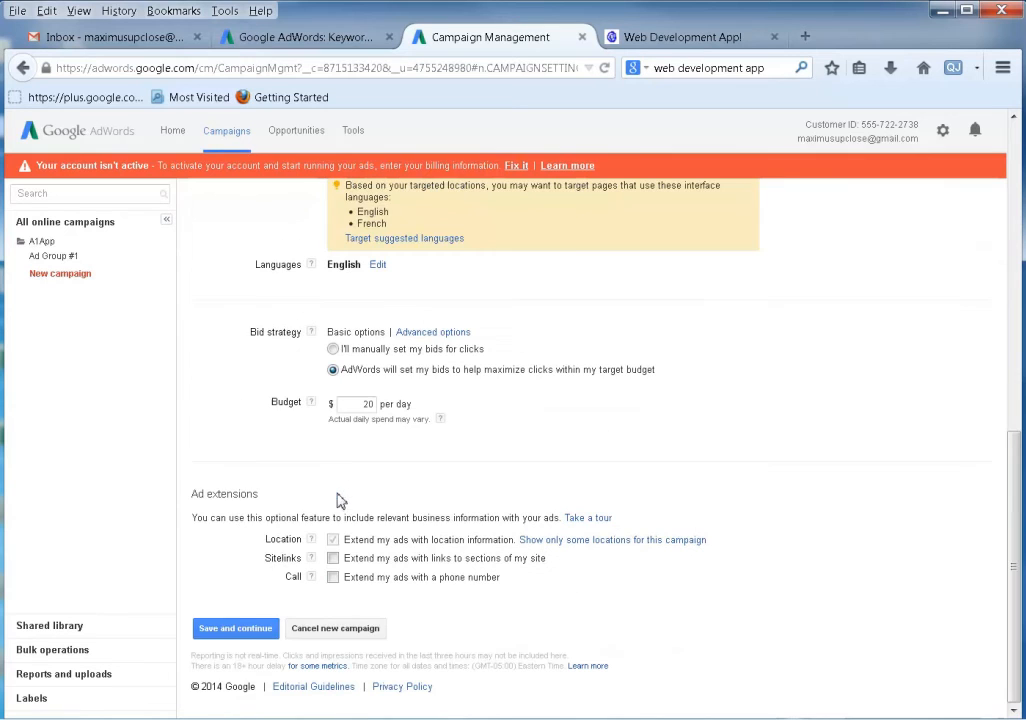
{"action": "left_click", "coordinate": [229, 628]}
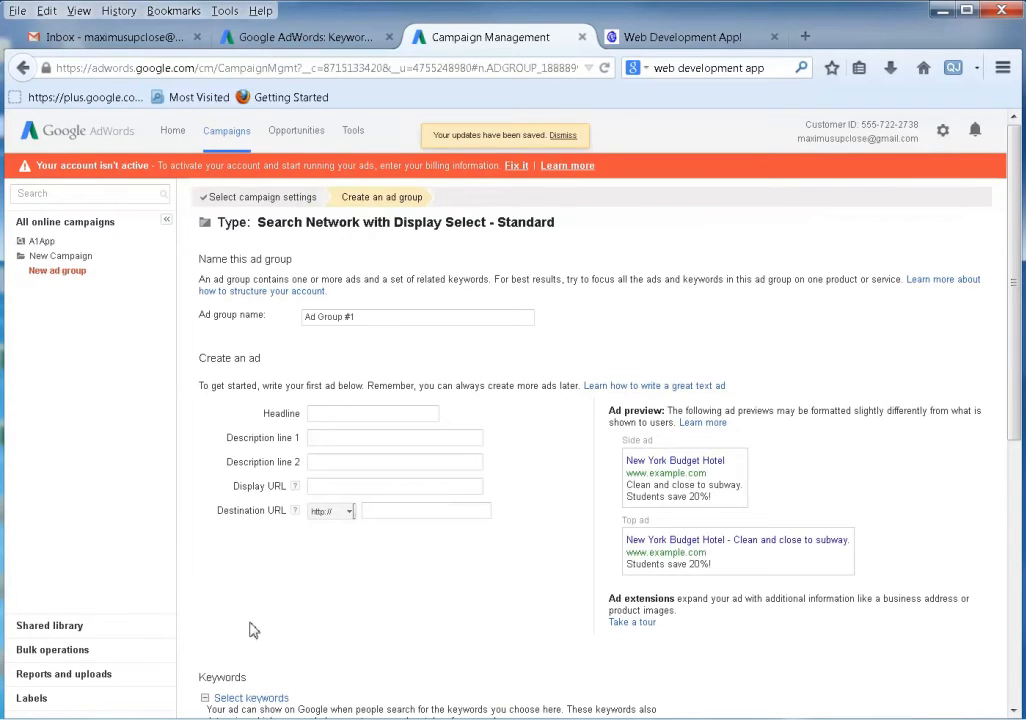
Skip ad group creation for New Campaign and return to the A1App campaign.
{"action": "left_click", "coordinate": [60, 268]}
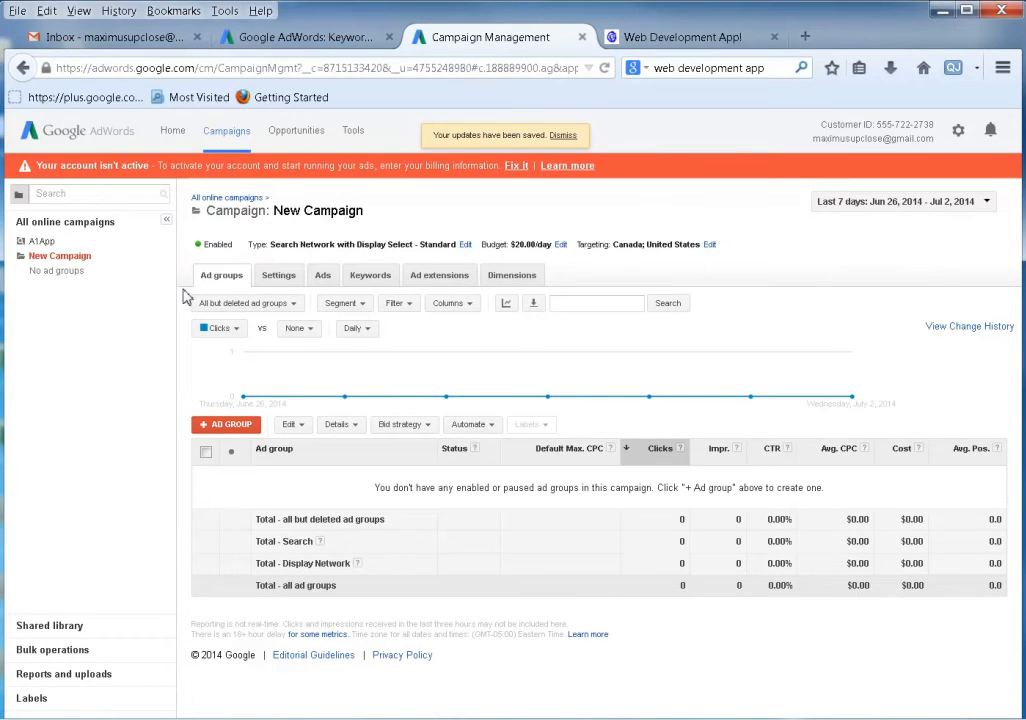
{"action": "left_click", "coordinate": [42, 241]}
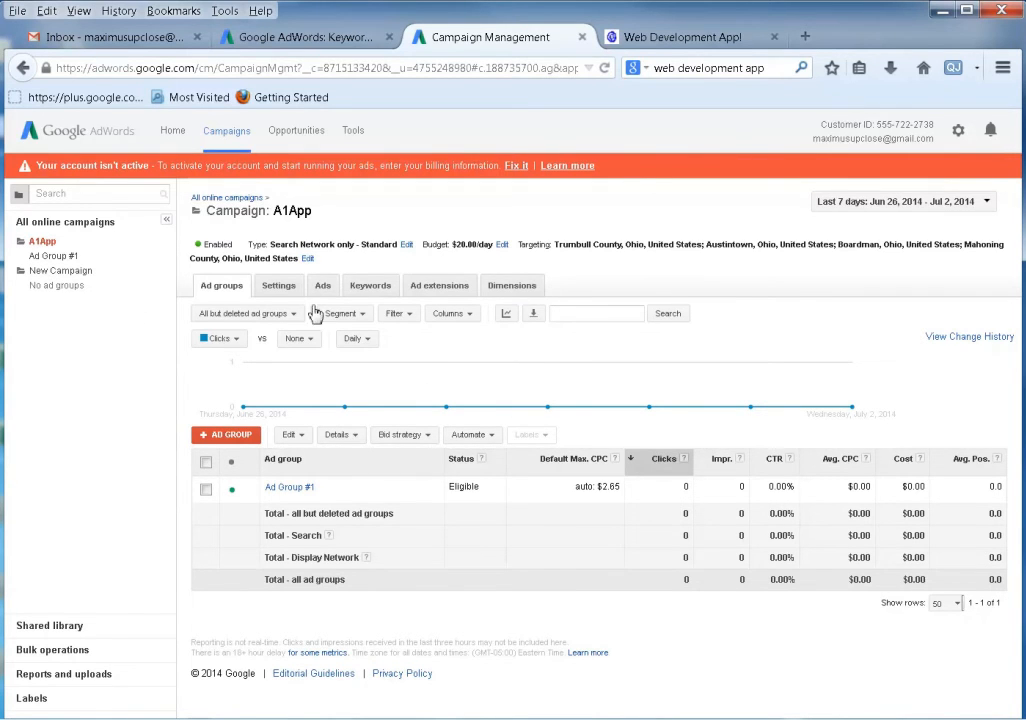
Show A1App's statistics broken down by day on the Dimensions tab.
{"action": "left_click", "coordinate": [518, 287]}
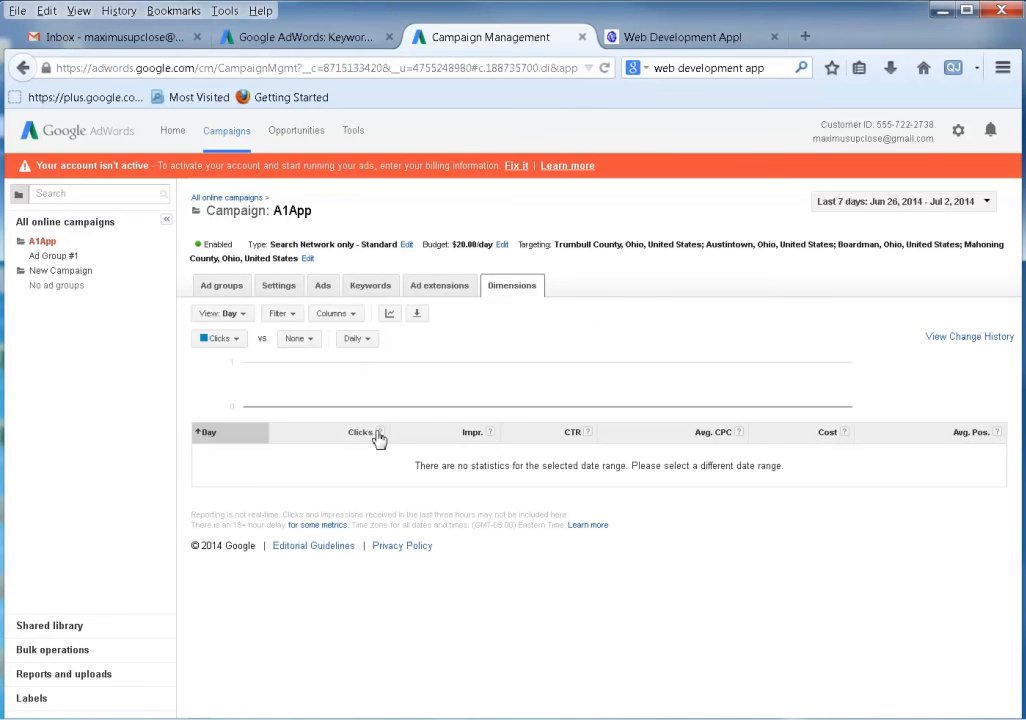